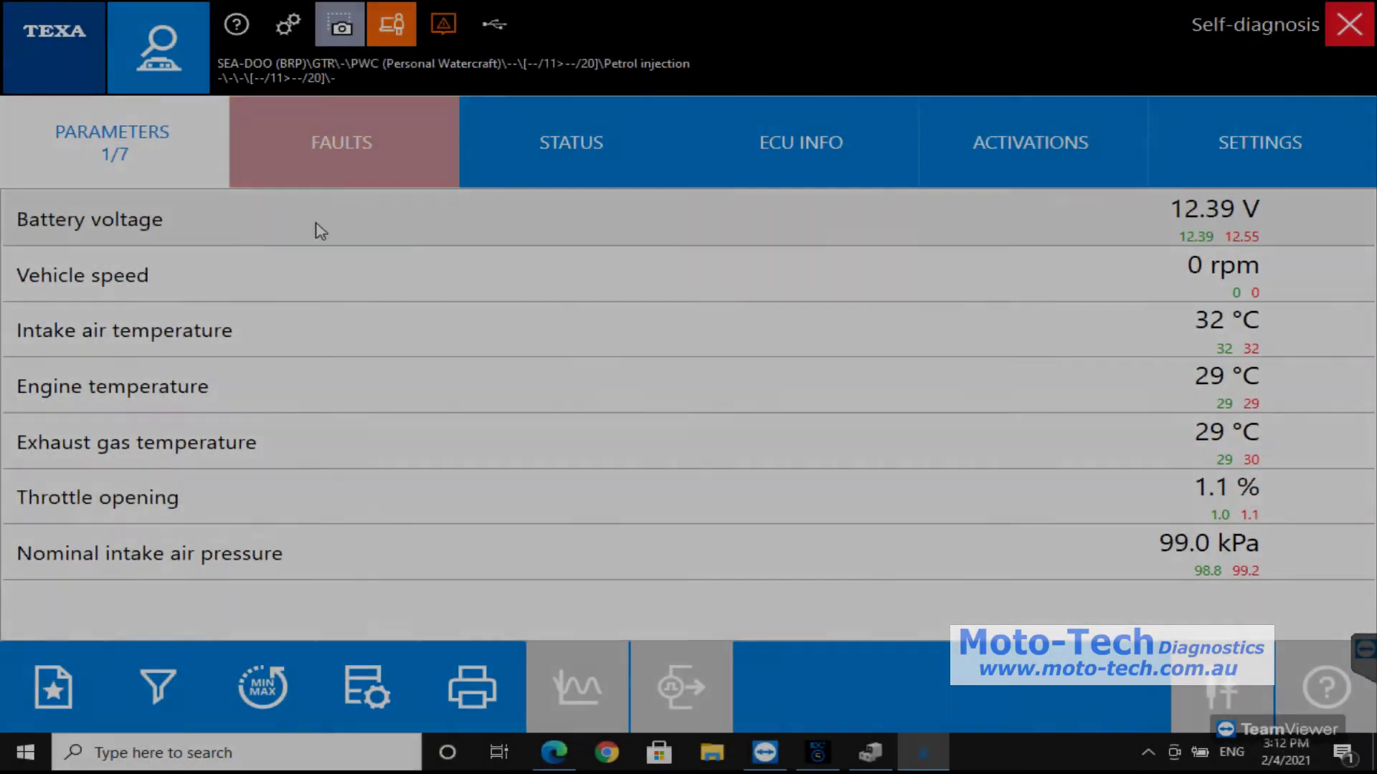
Step: List the stored faults and open the help notes for the Oil pressure switch fault
left_click(324, 158)
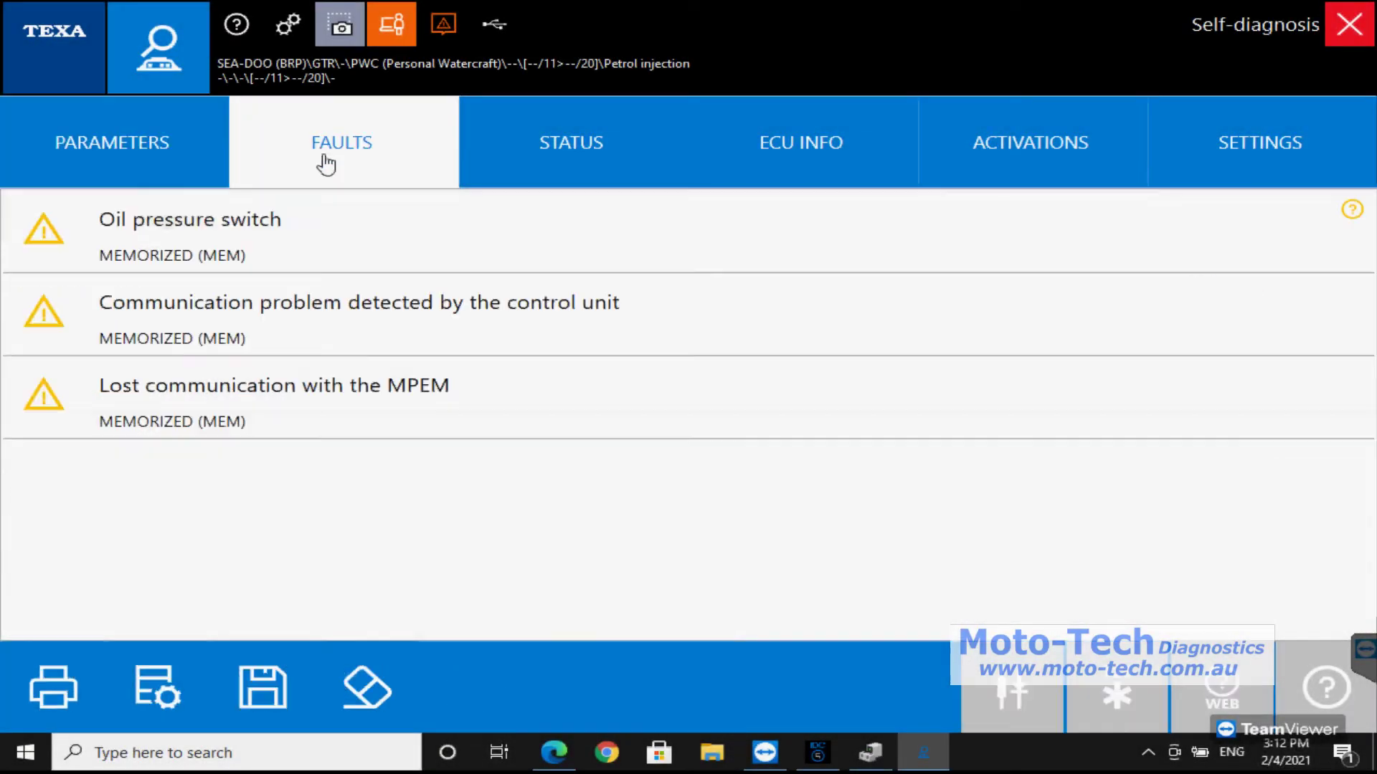
left_click(340, 244)
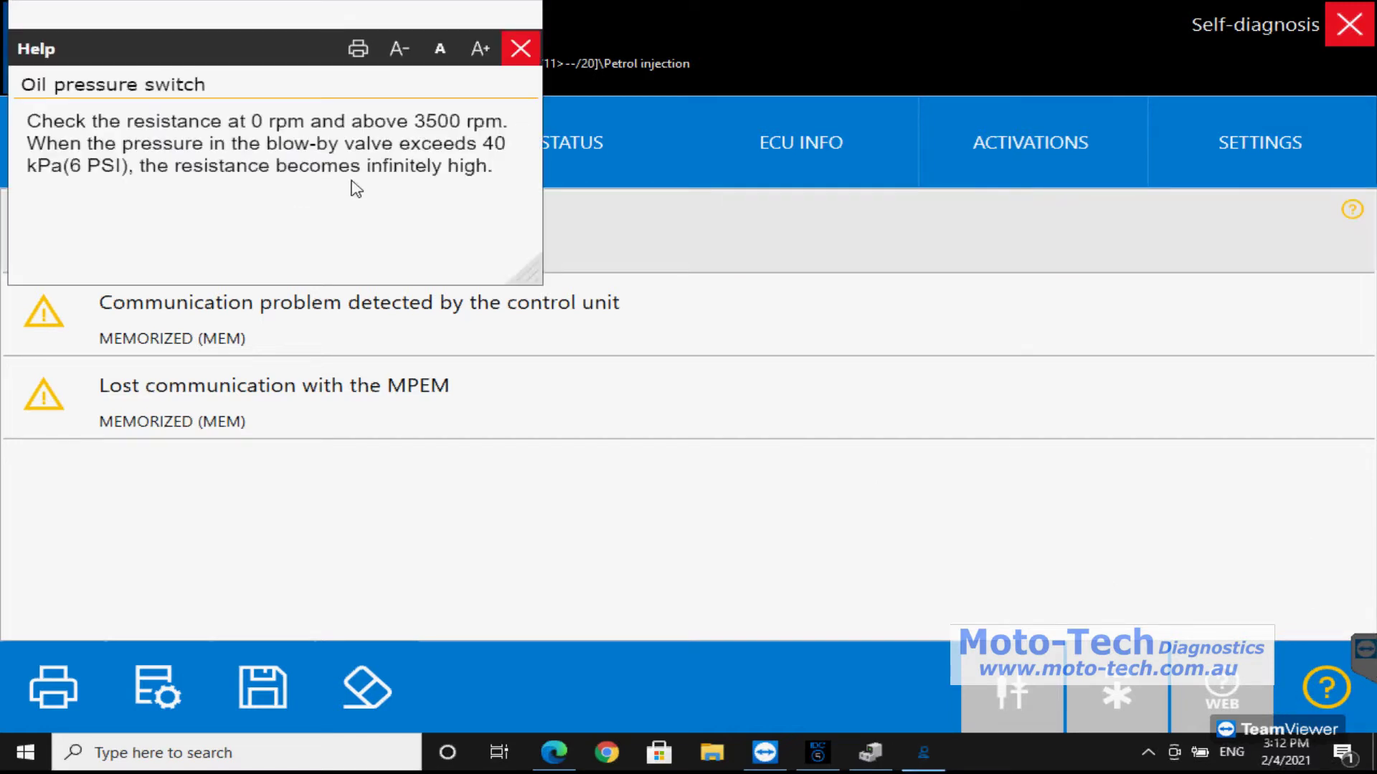
Step: Close the fault help, review the engine status readings, and scroll through the ECU identification data
left_click(520, 49)
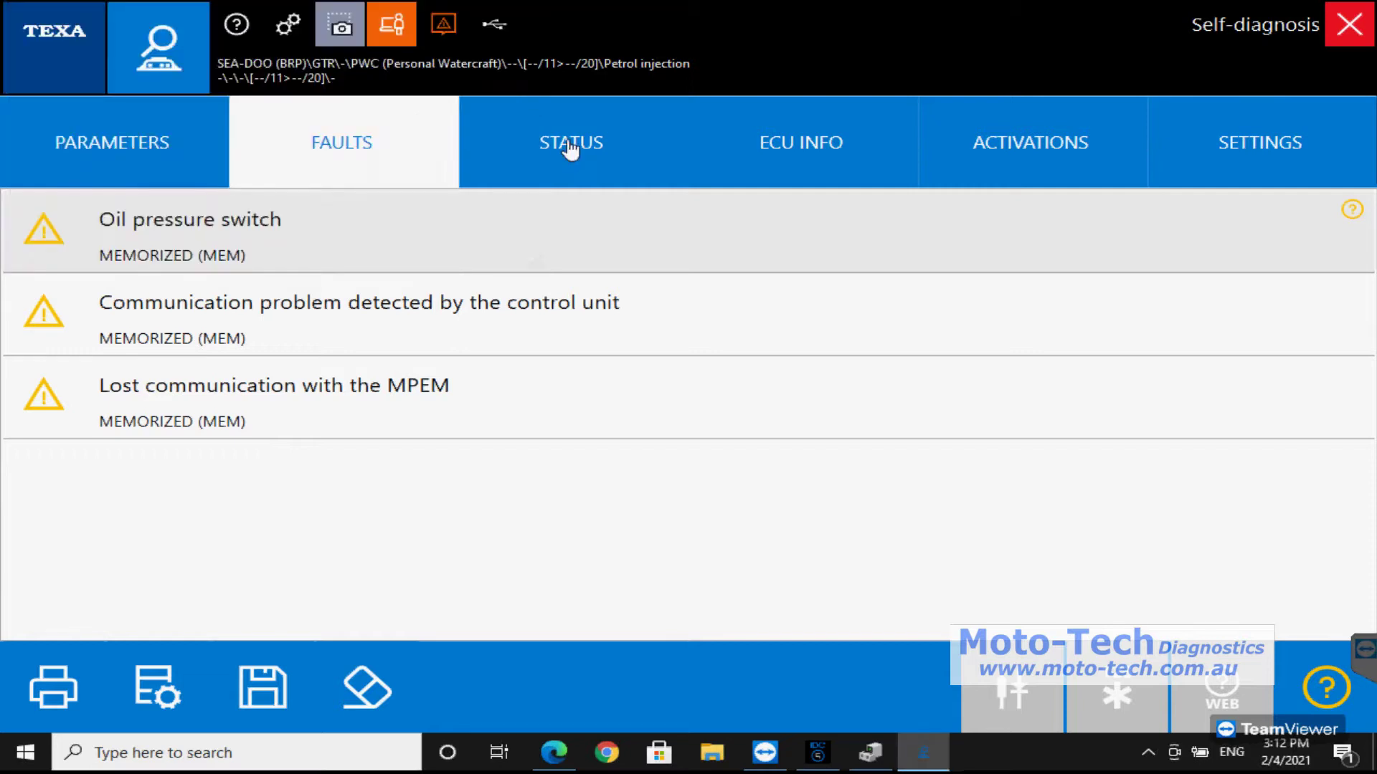
left_click(570, 151)
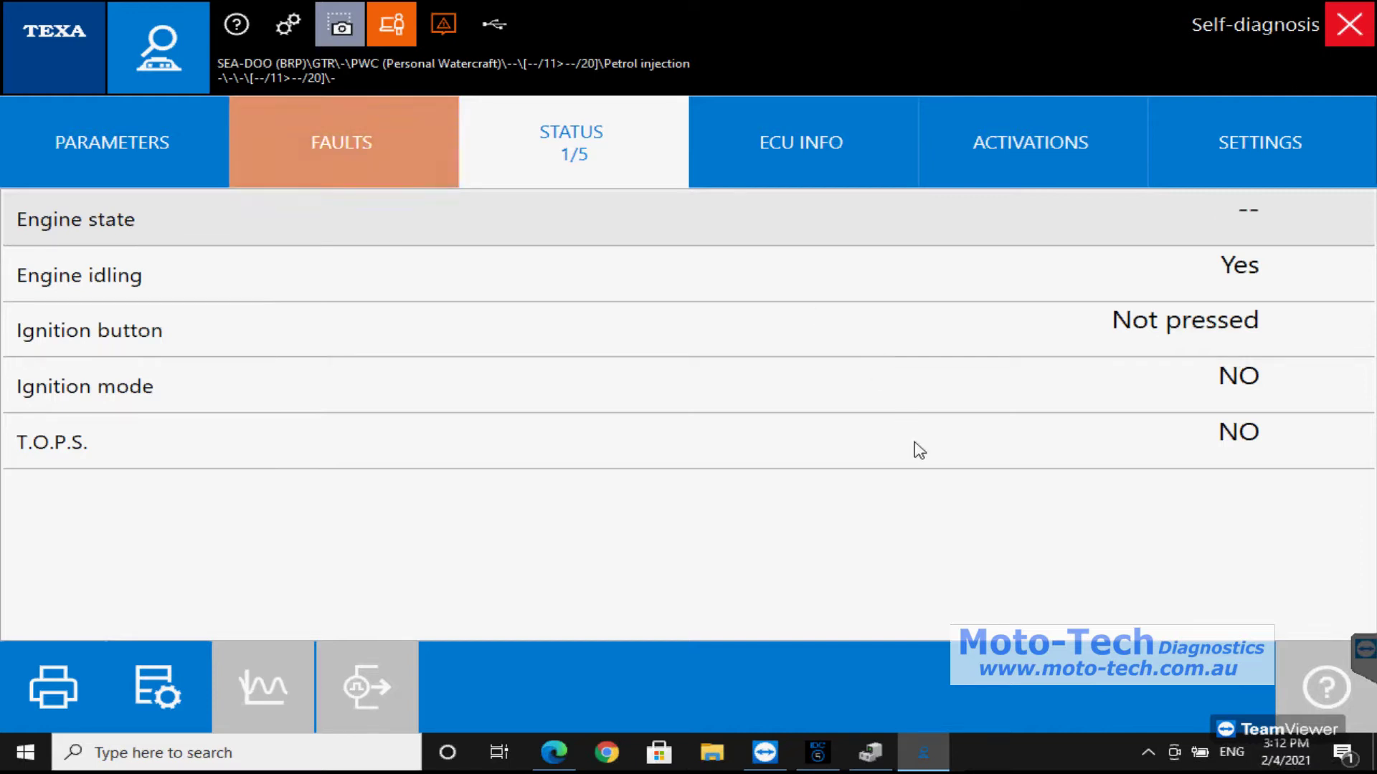
left_click(842, 163)
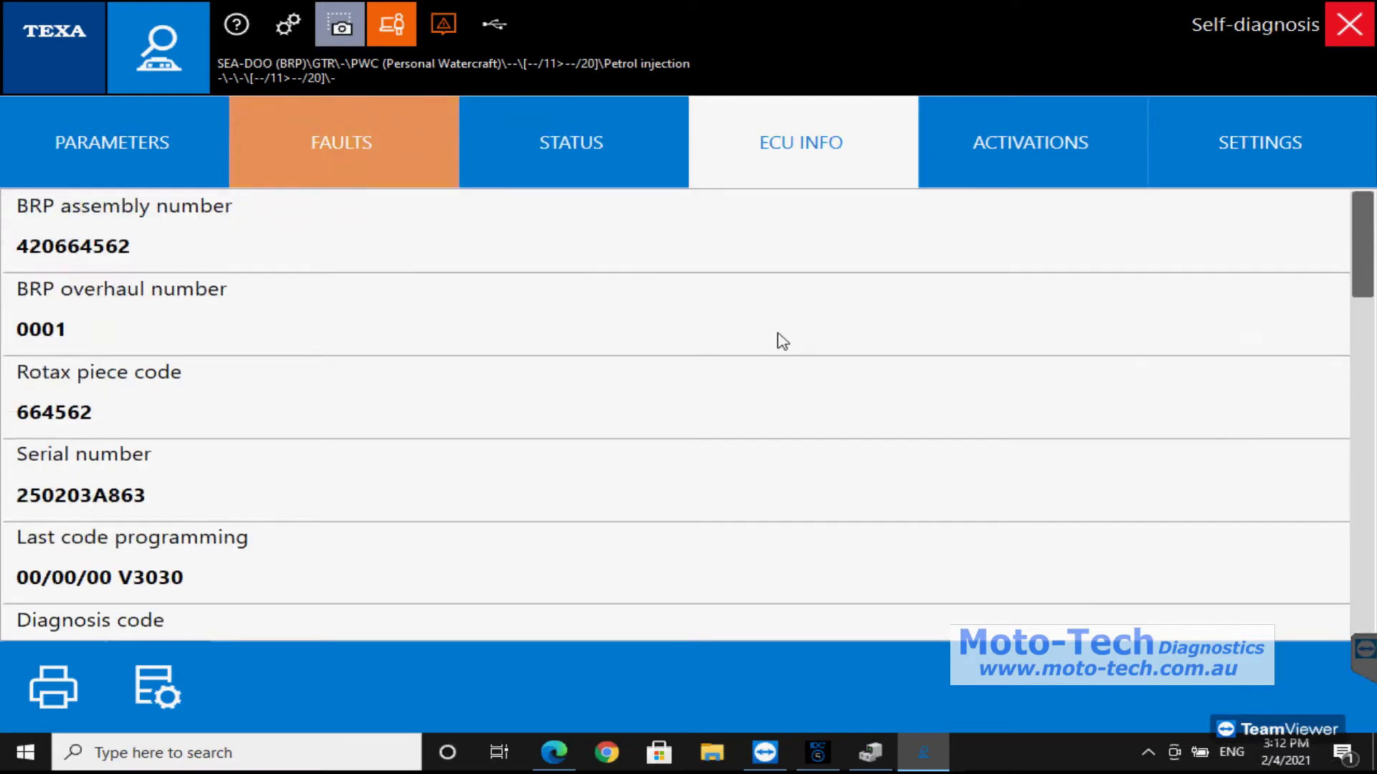
scroll(782, 341, "down", 3)
scroll(782, 341, "down", 5)
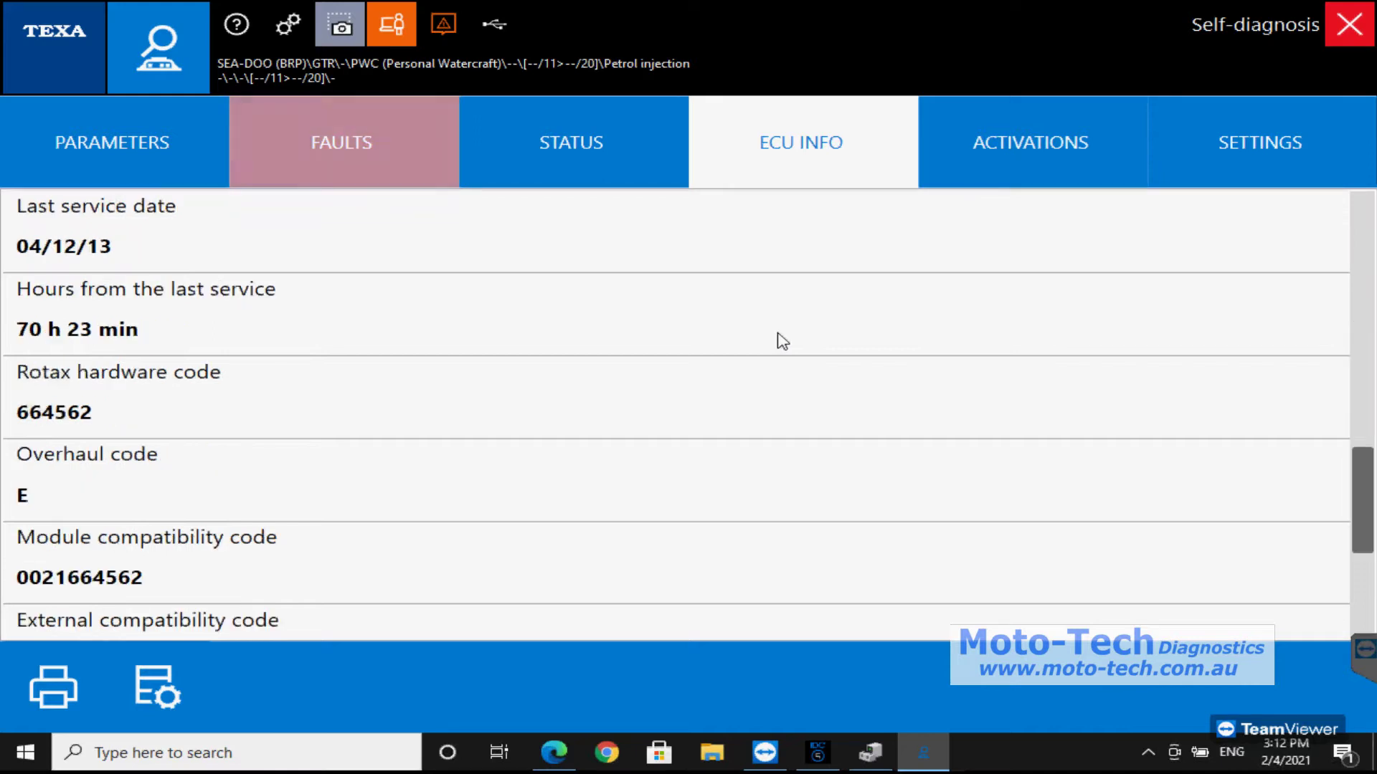
scroll(782, 341, "down", 3)
scroll(782, 341, "down", 2)
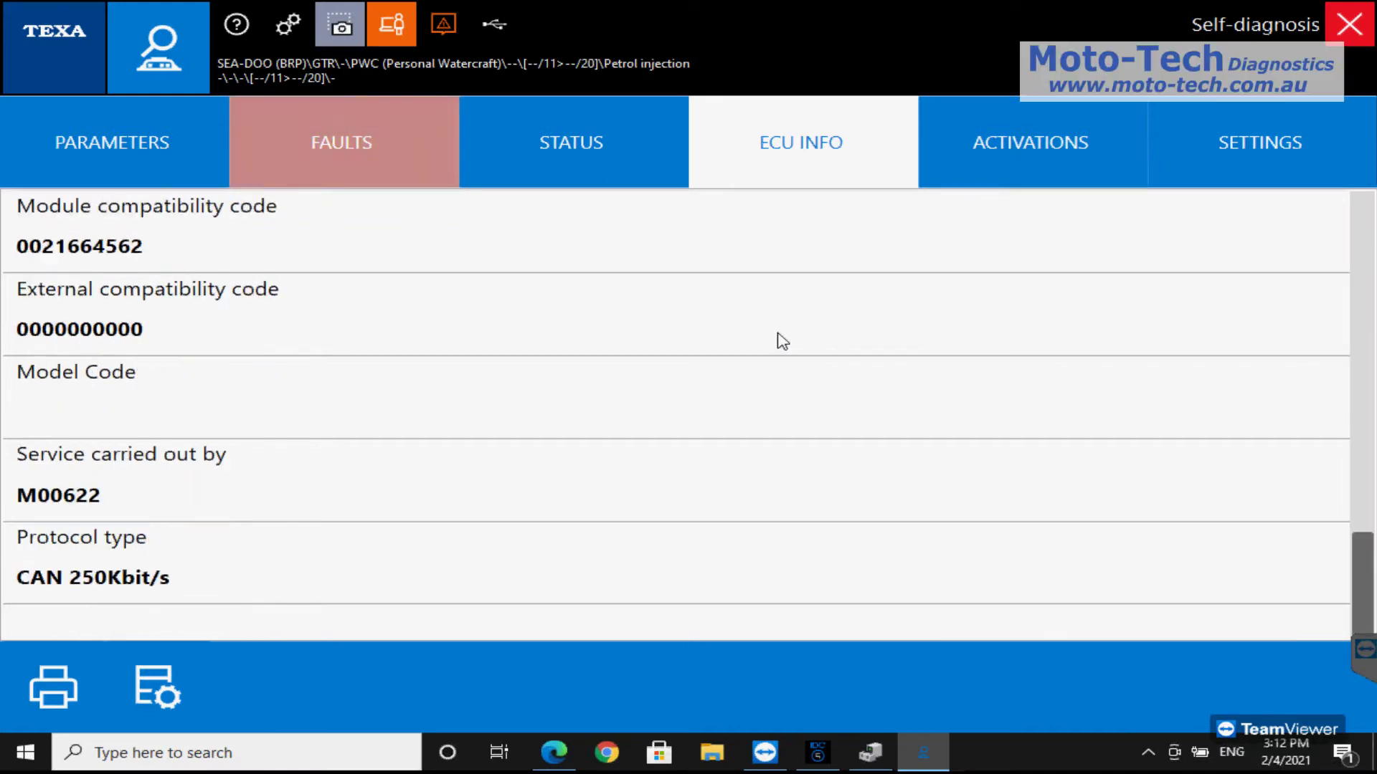
Step: Run the Last minute history activation to show the Engine Speed – Engine temperature graph
left_click(997, 162)
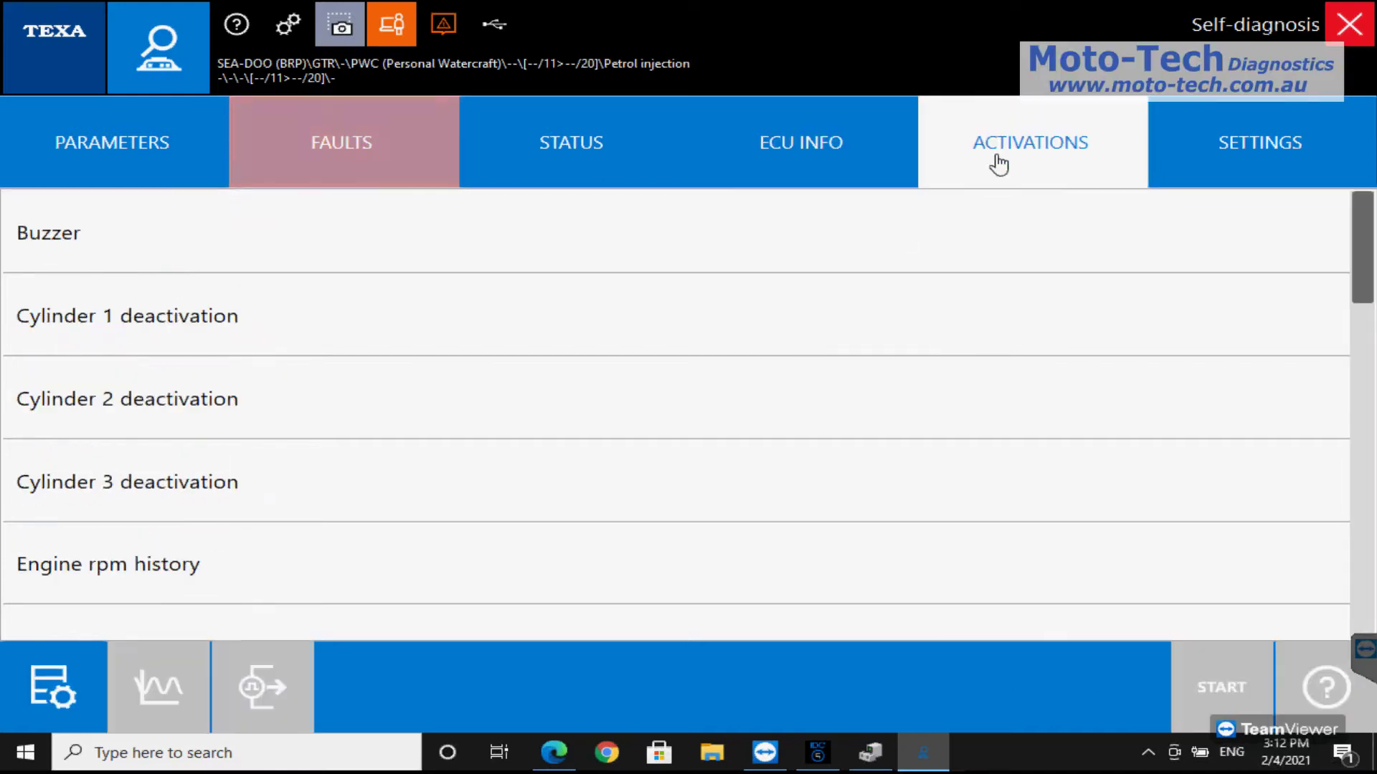
scroll(896, 390, "down", 3)
scroll(896, 391, "down", 3)
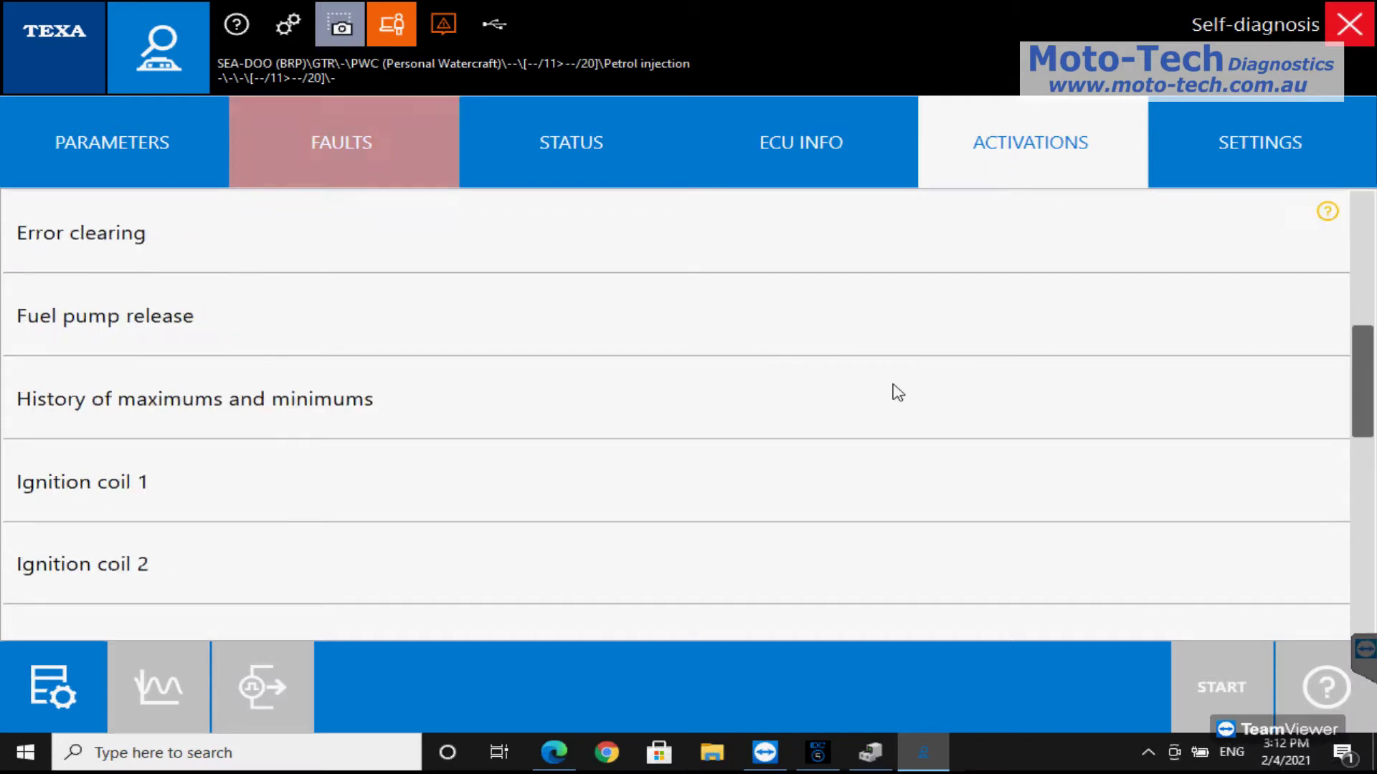
scroll(897, 392, "down", 3)
scroll(897, 392, "down", 3)
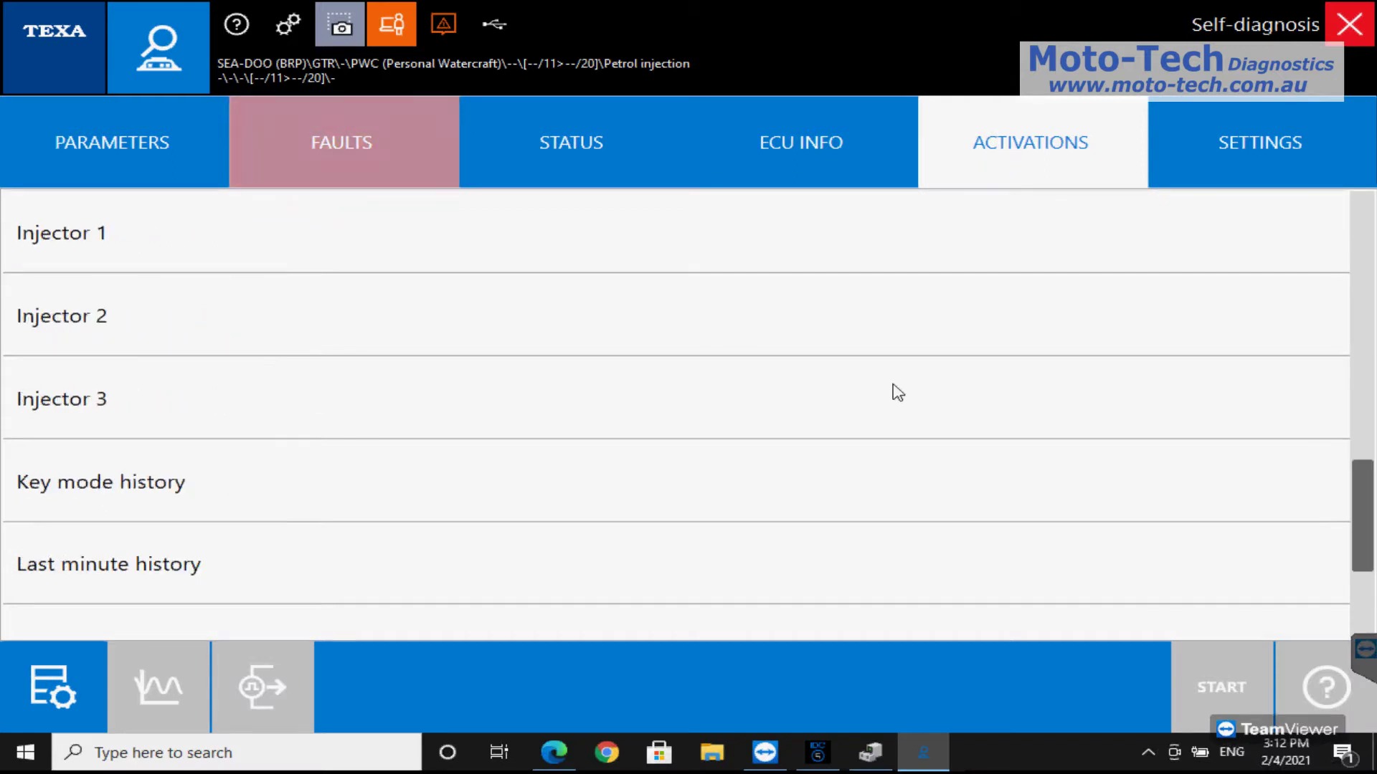
scroll(897, 393, "down", 3)
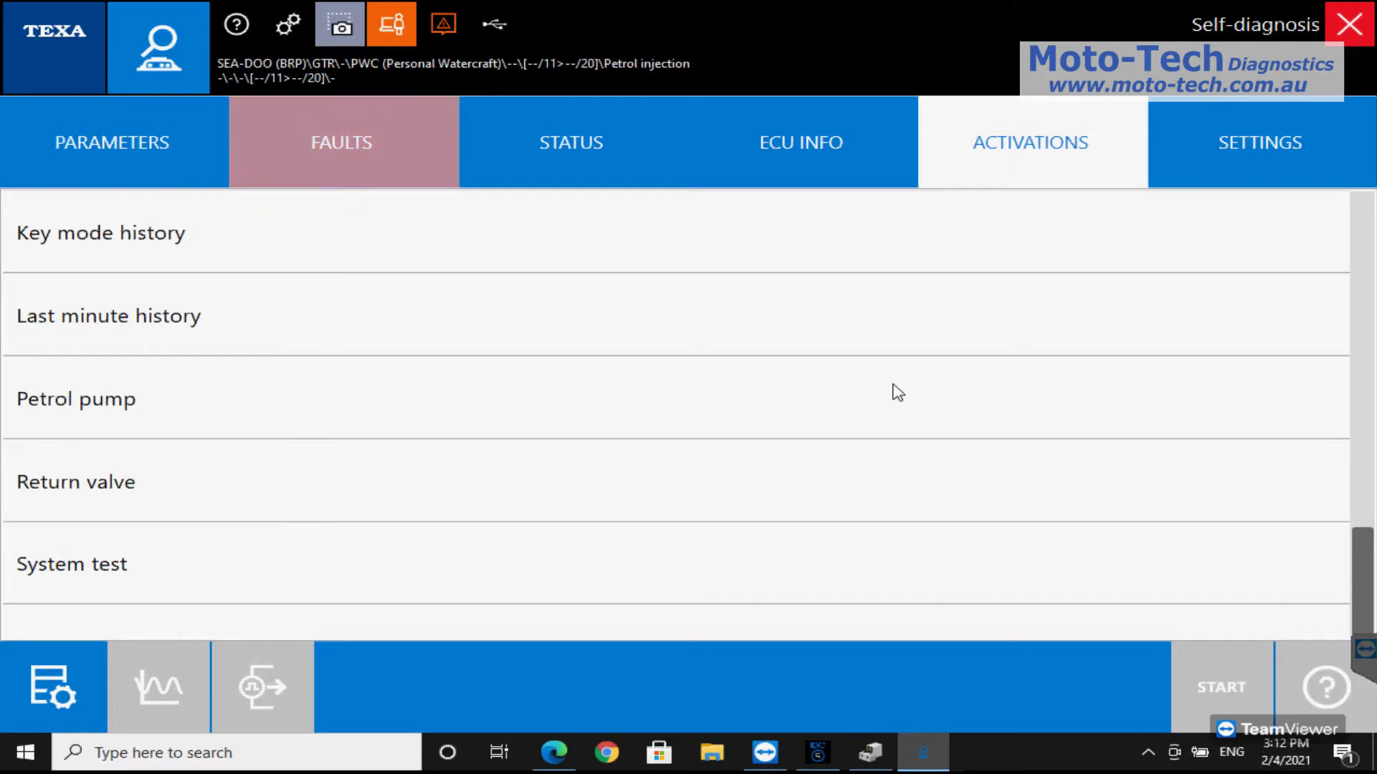
left_click(905, 347)
left_click(1224, 686)
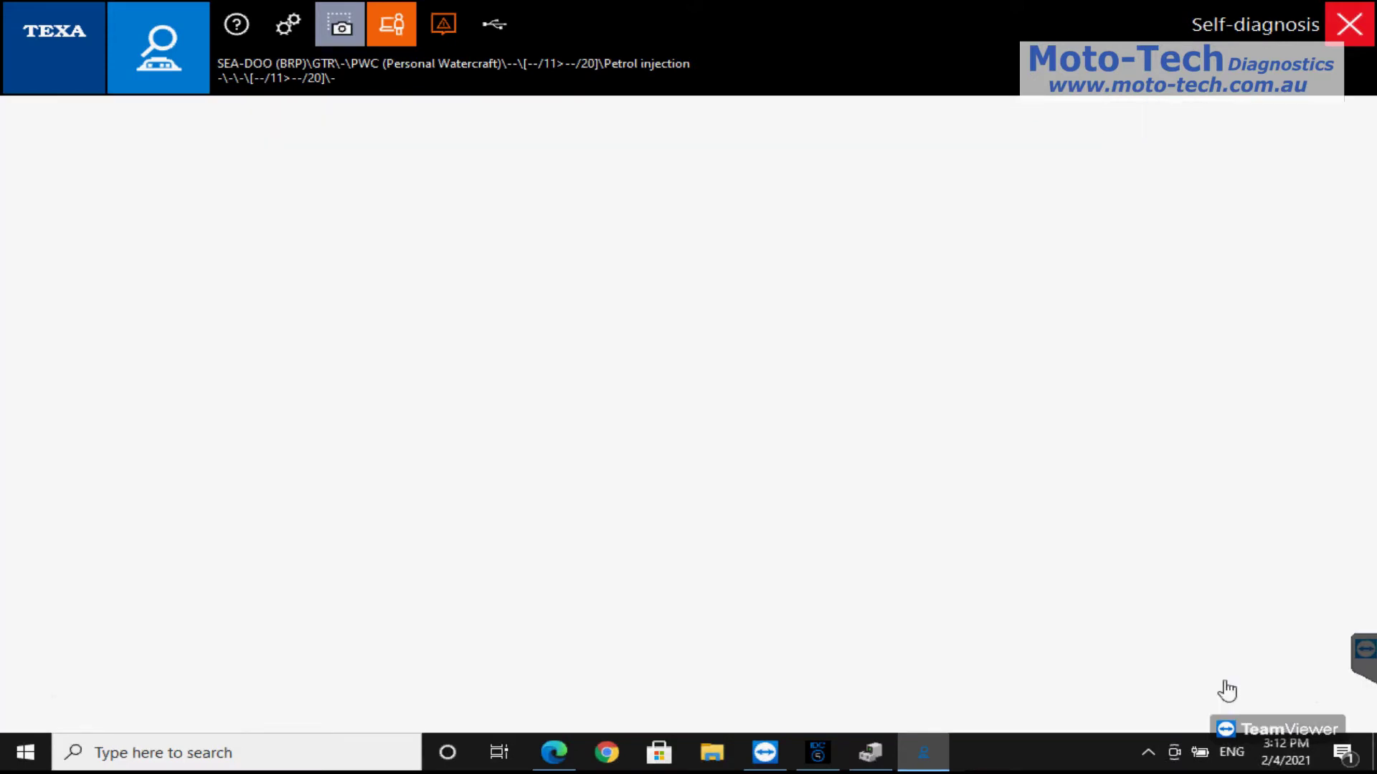
left_click(1220, 603)
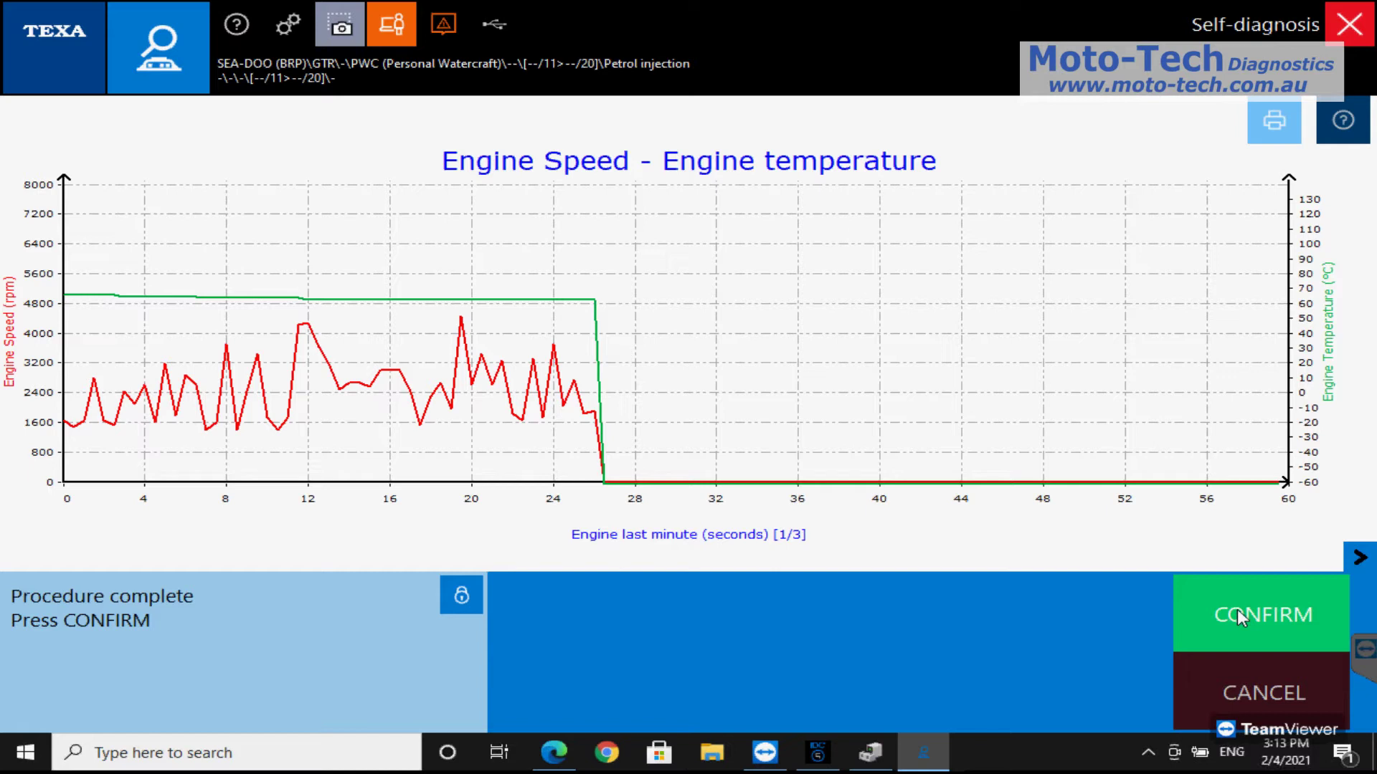
Step: Close the graph, check the settings and parameters, then end communication with the control unit
left_click(1239, 611)
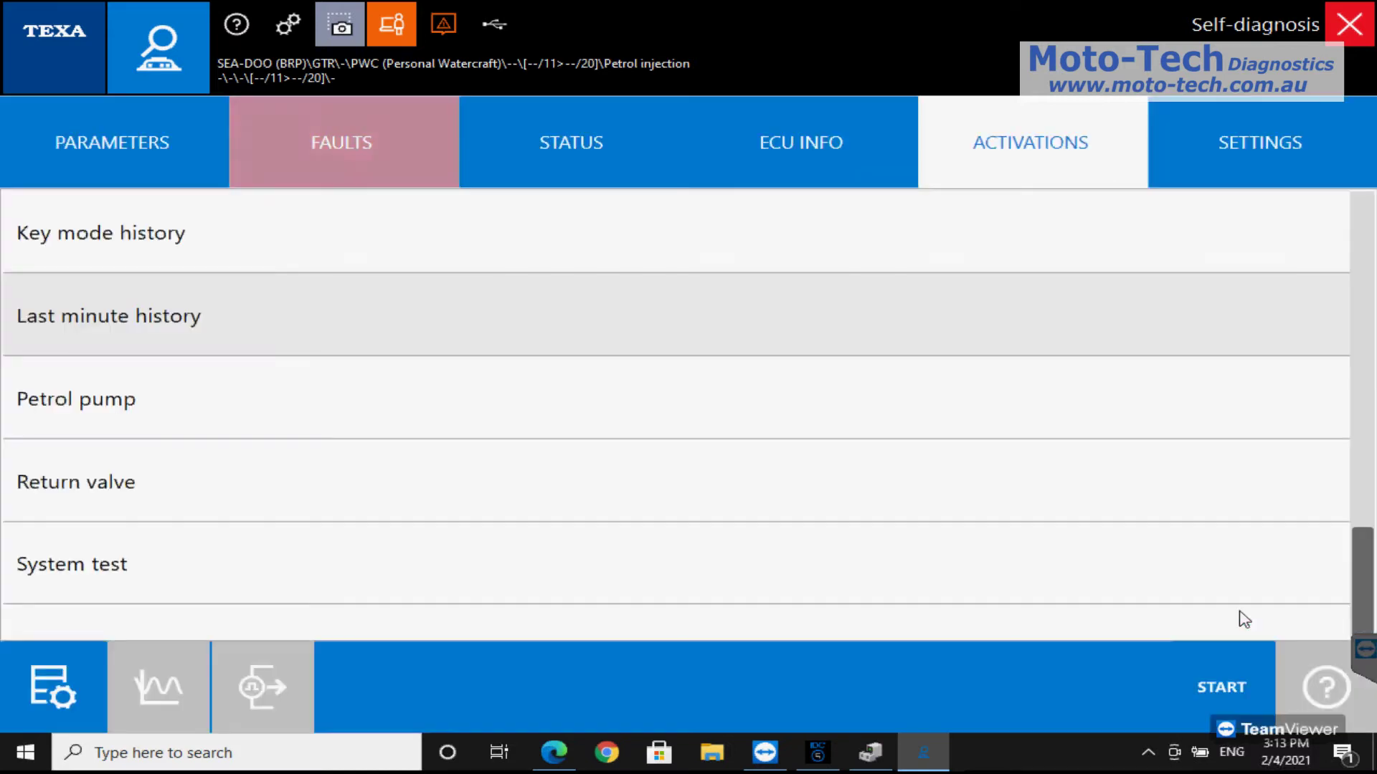
left_click(1320, 158)
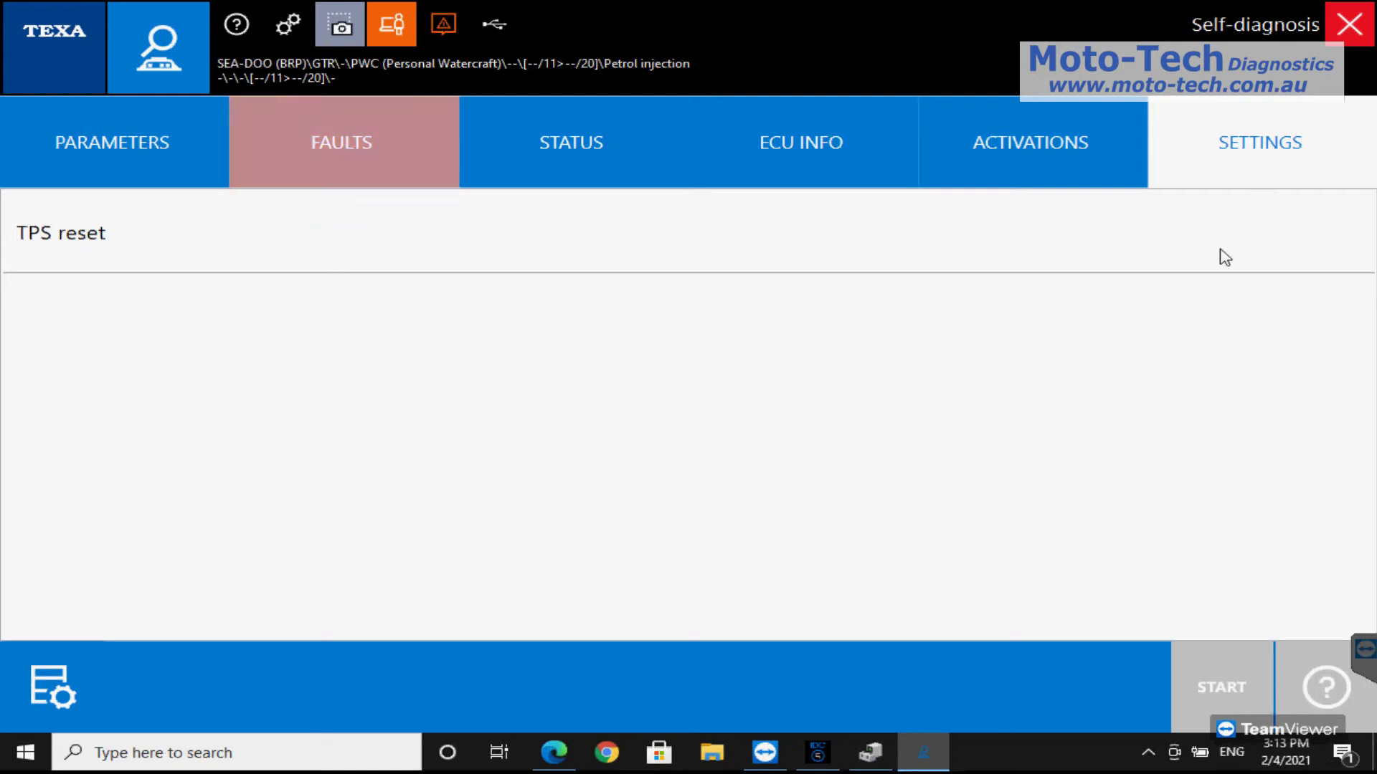
left_click(133, 140)
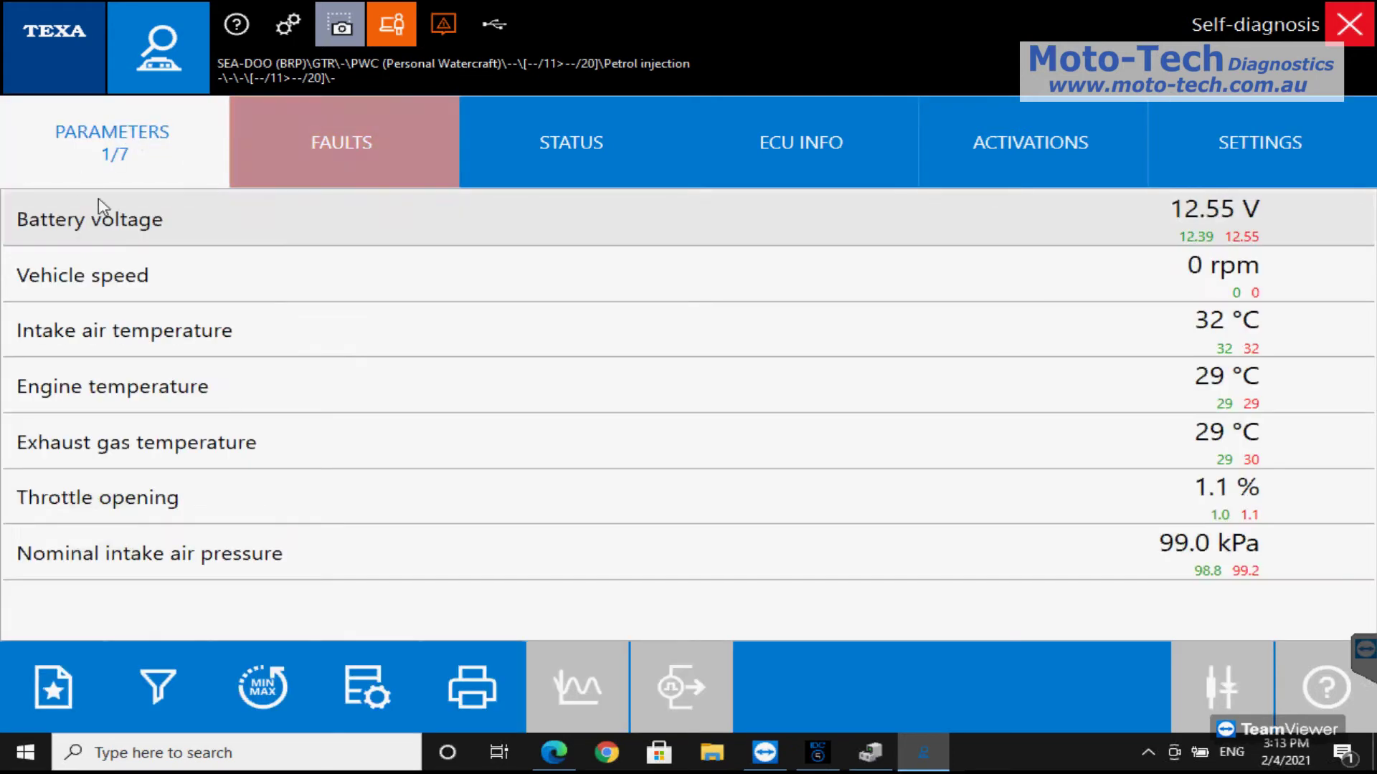
left_click(1350, 24)
left_click(862, 473)
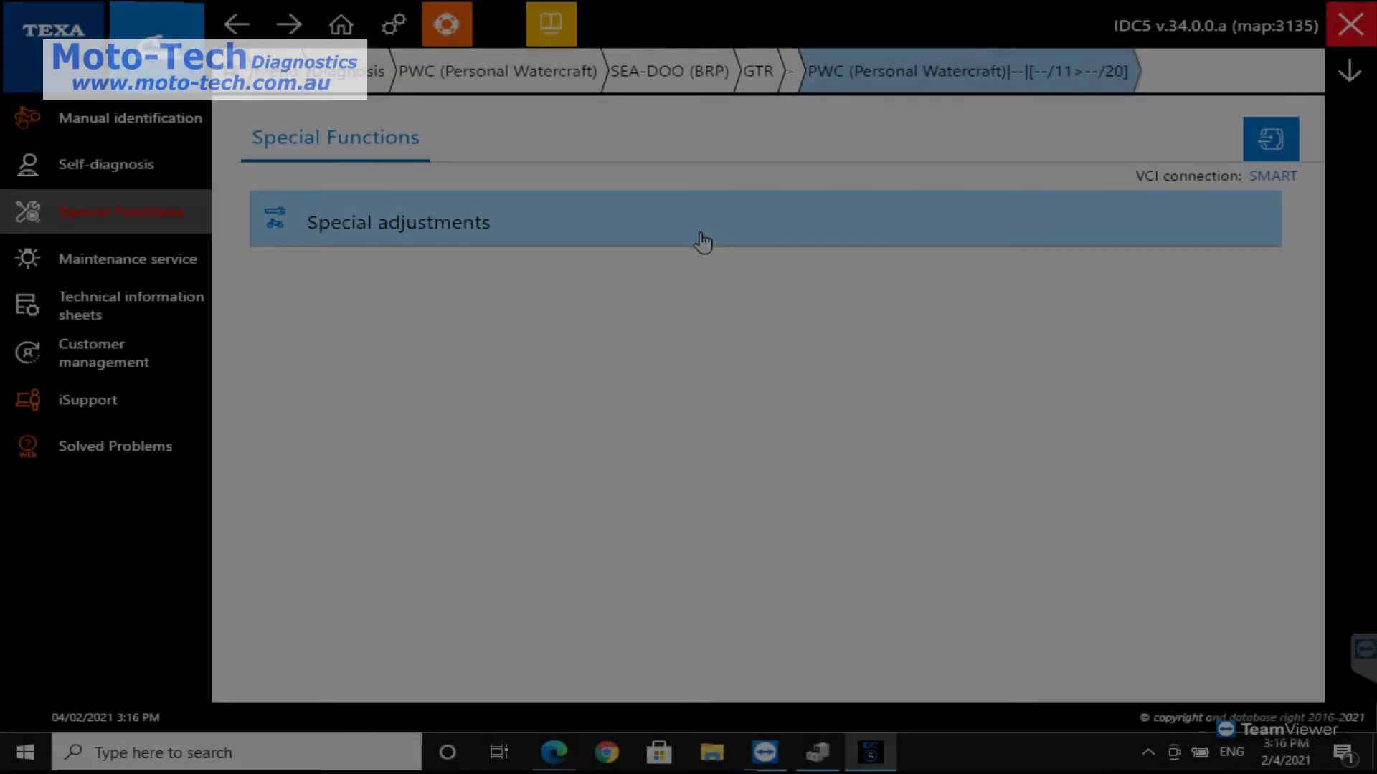
Step: Start Key registration from Special adjustments using the 3151/AP43 + 3151/AP56A cable
left_click(820, 234)
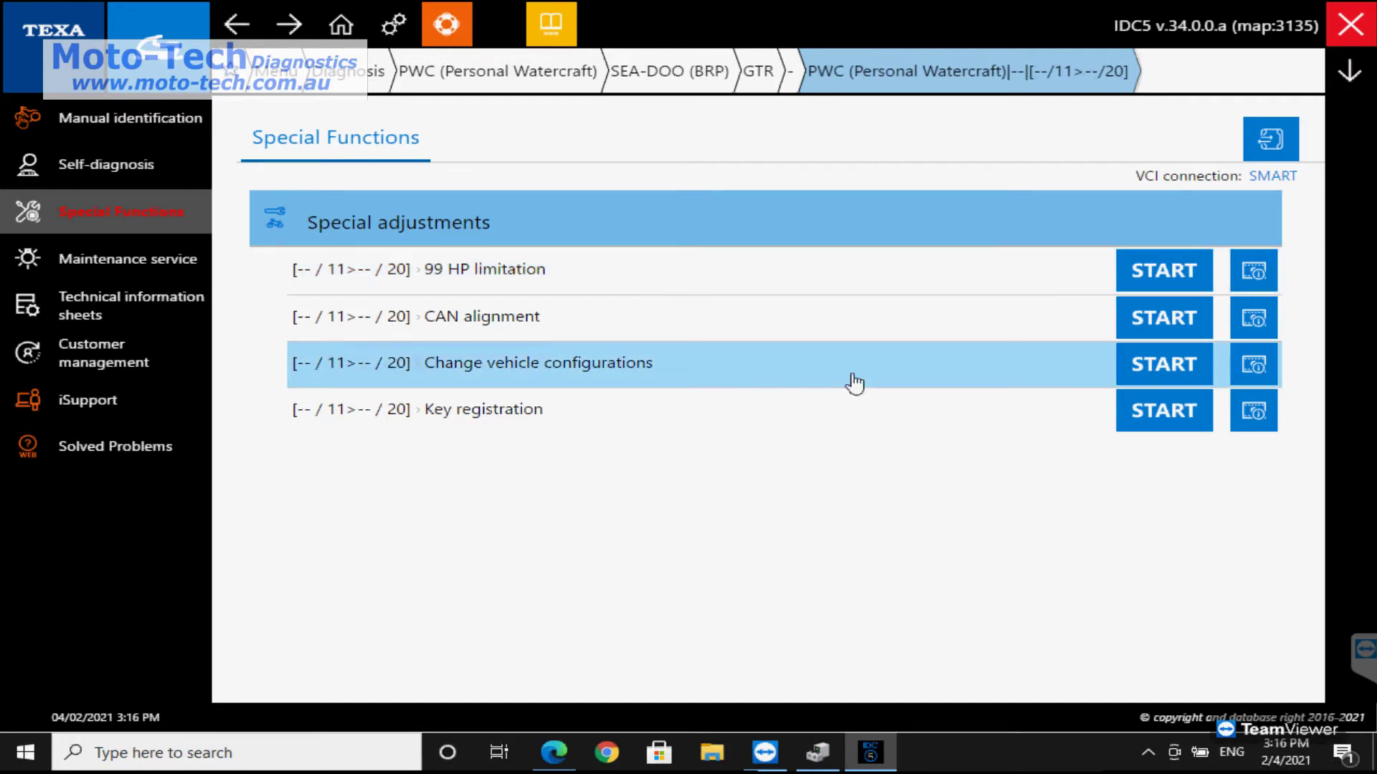
left_click(1169, 411)
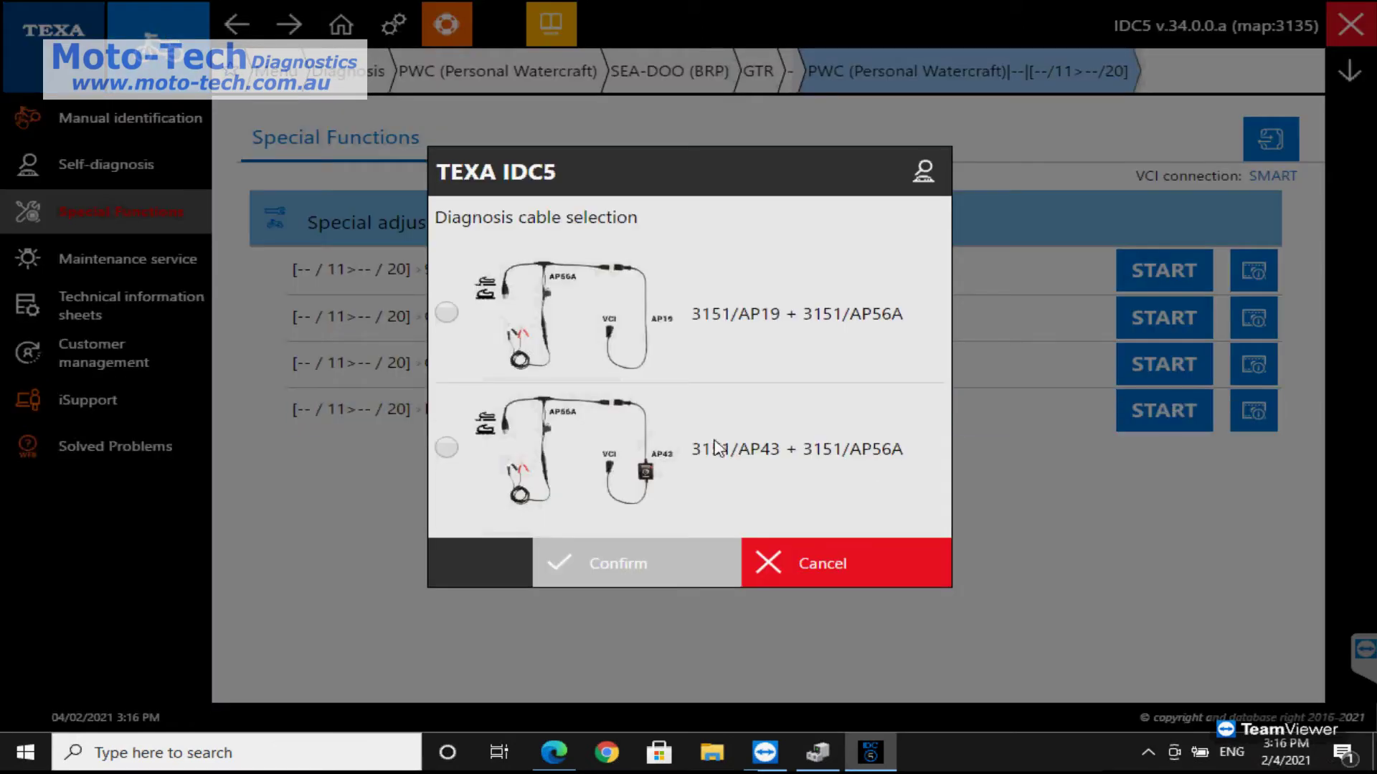
left_click(445, 448)
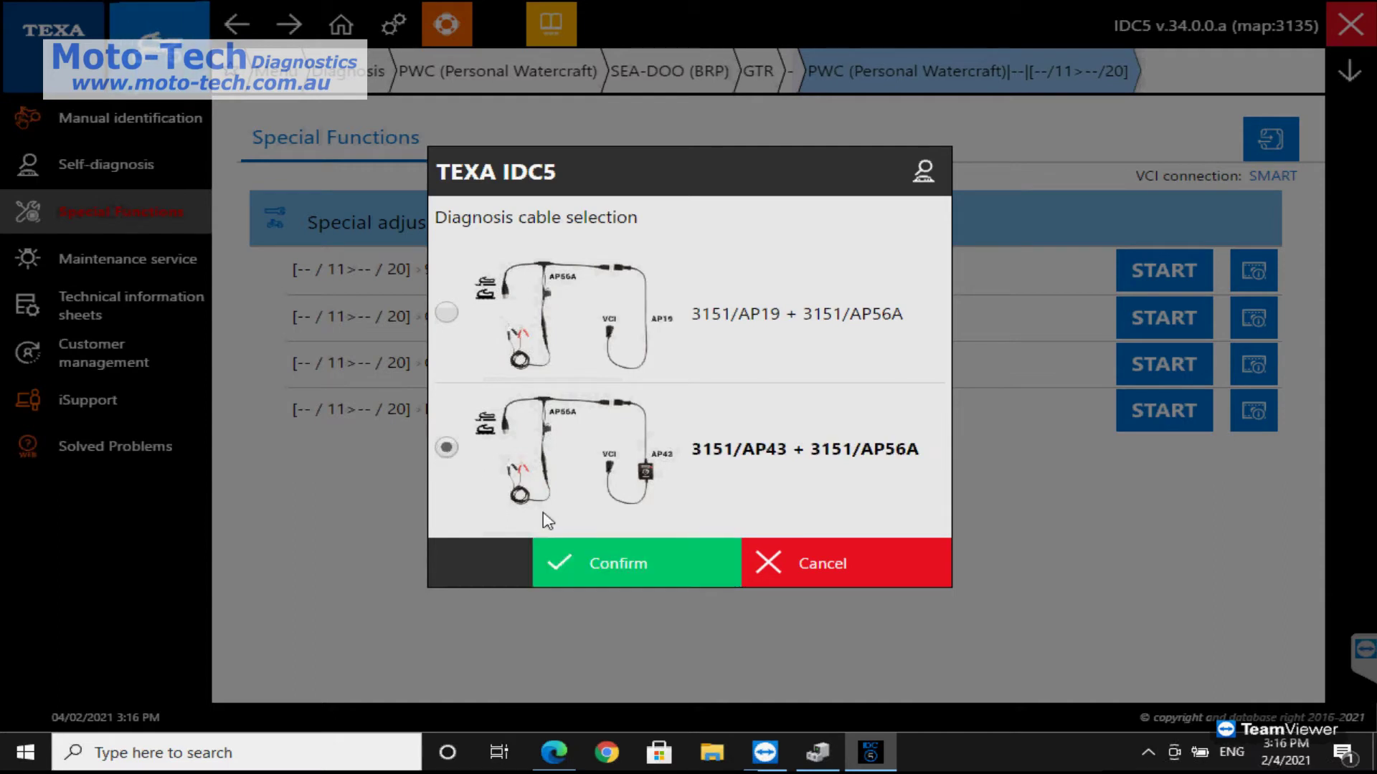
left_click(634, 560)
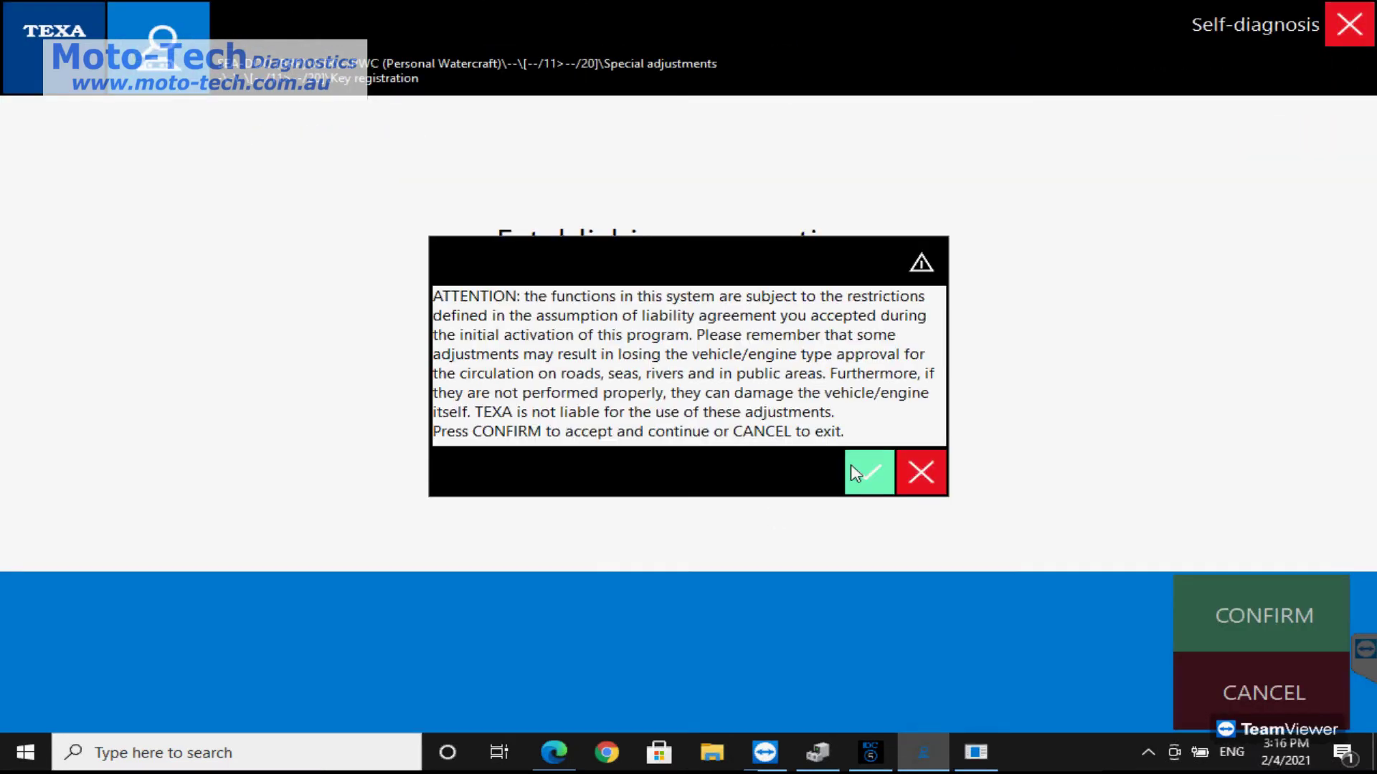
Step: Accept both ATTENTION warnings and the cable warning to connect the Key registration session
left_click(855, 473)
left_click(871, 466)
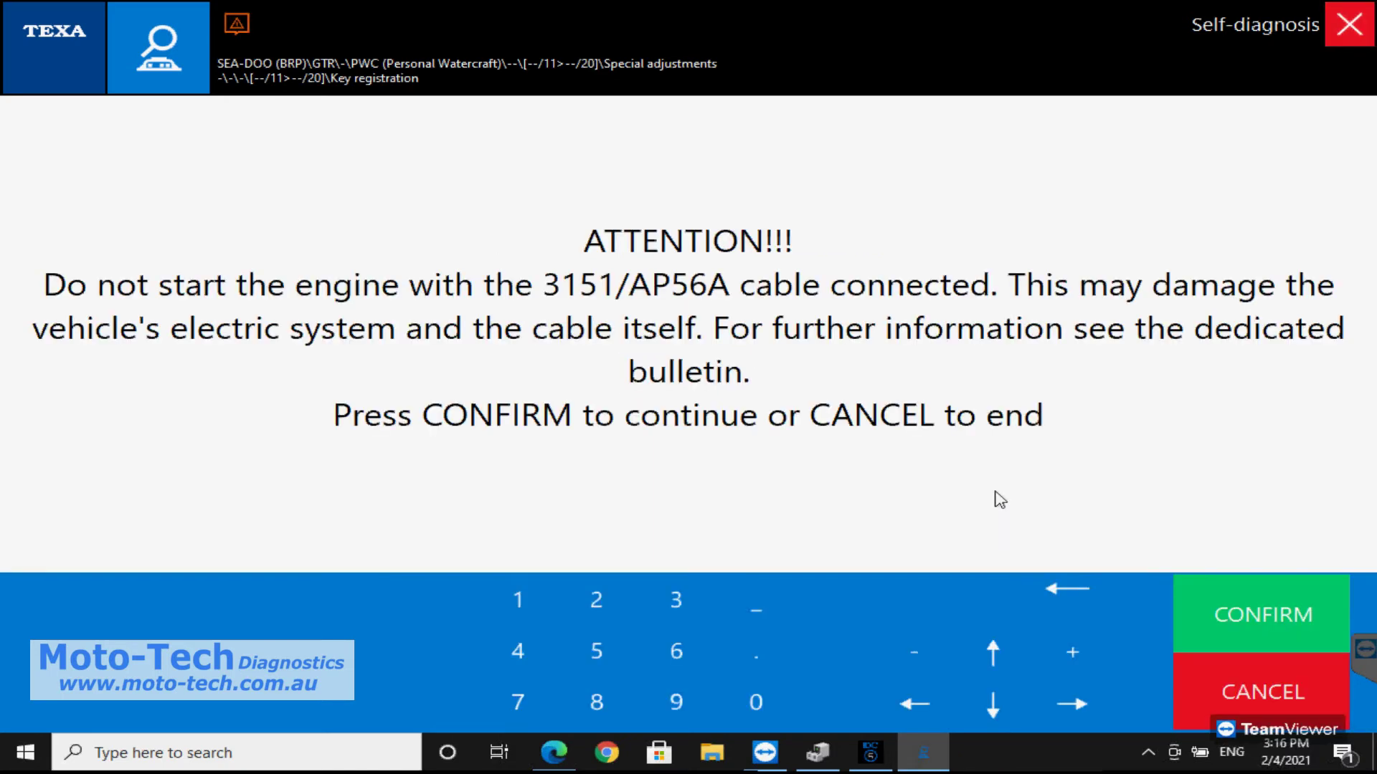
left_click(1303, 617)
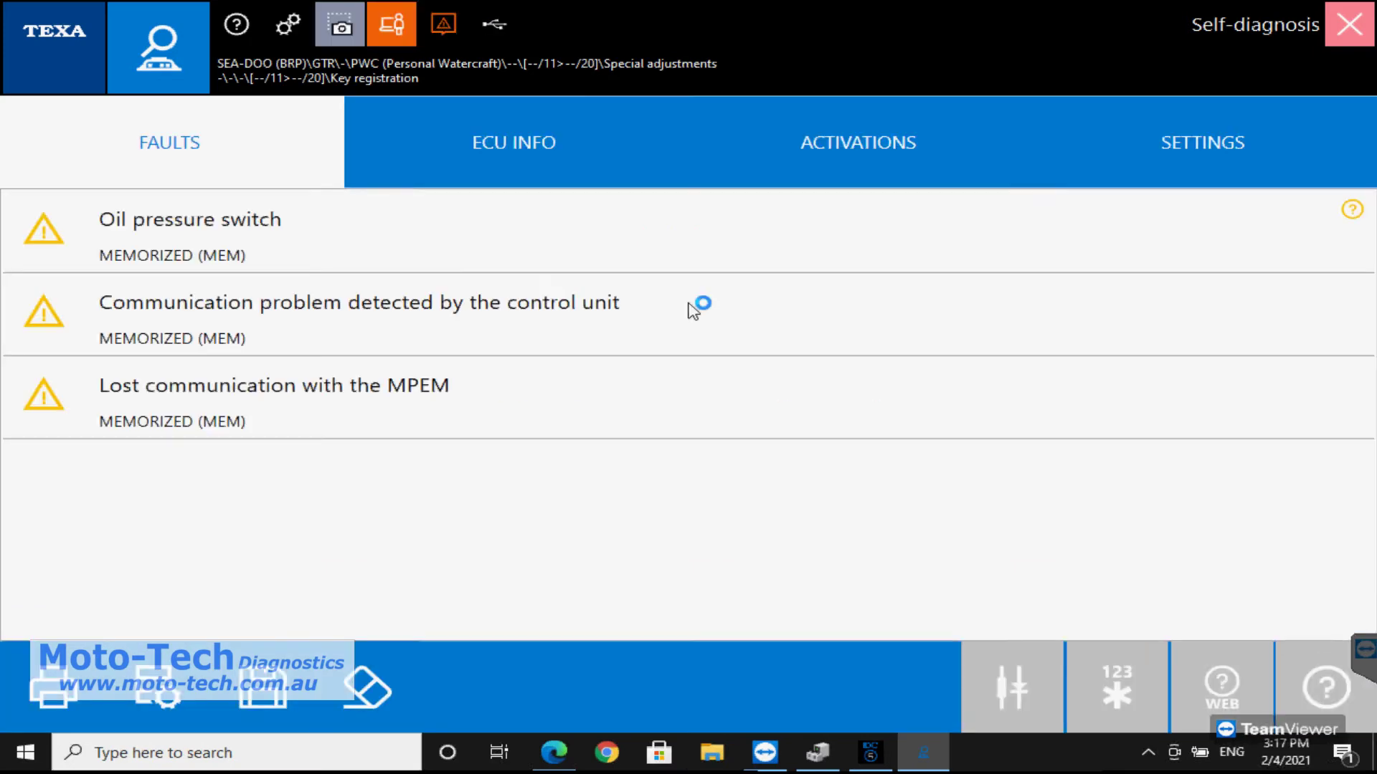
Step: Review the stored key data (6 keys), then view the activations and key add/remove options
left_click(549, 167)
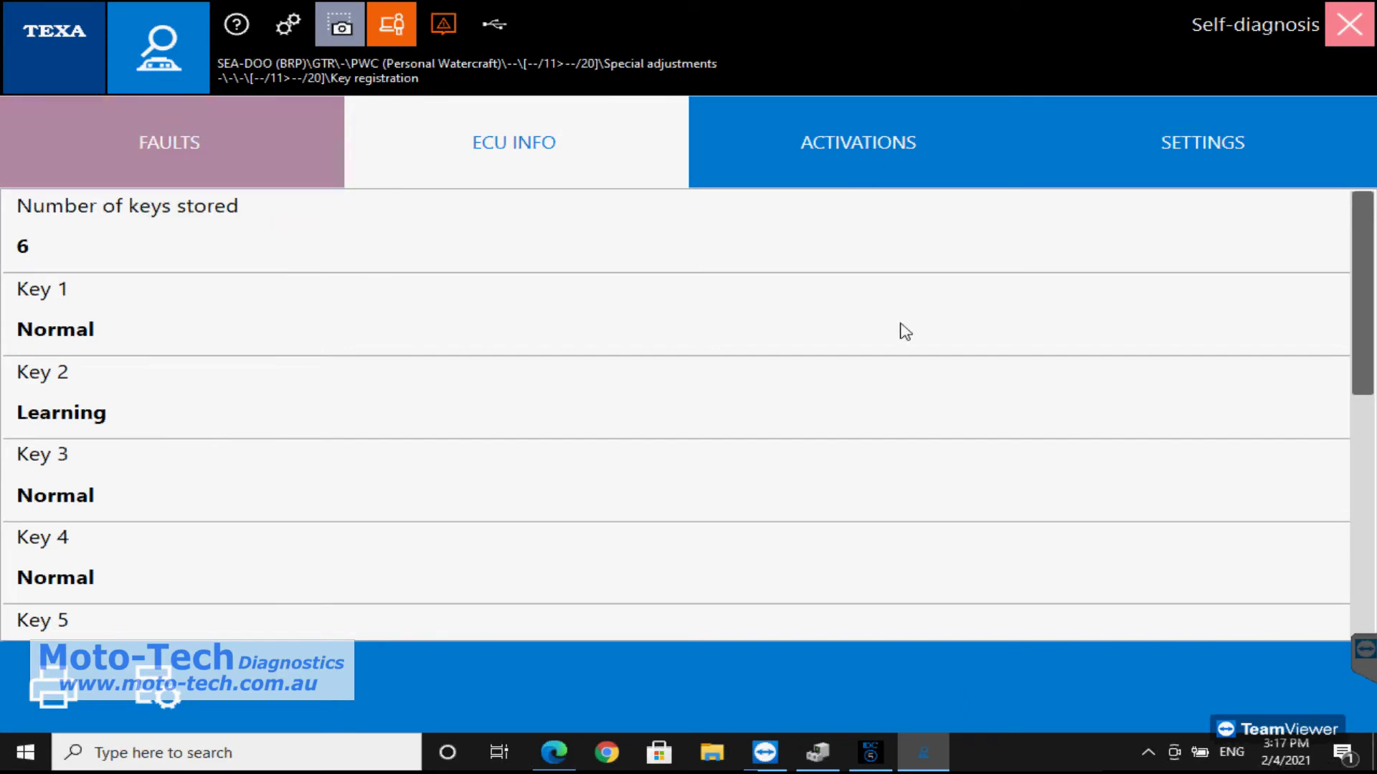
scroll(847, 432, "down", 6)
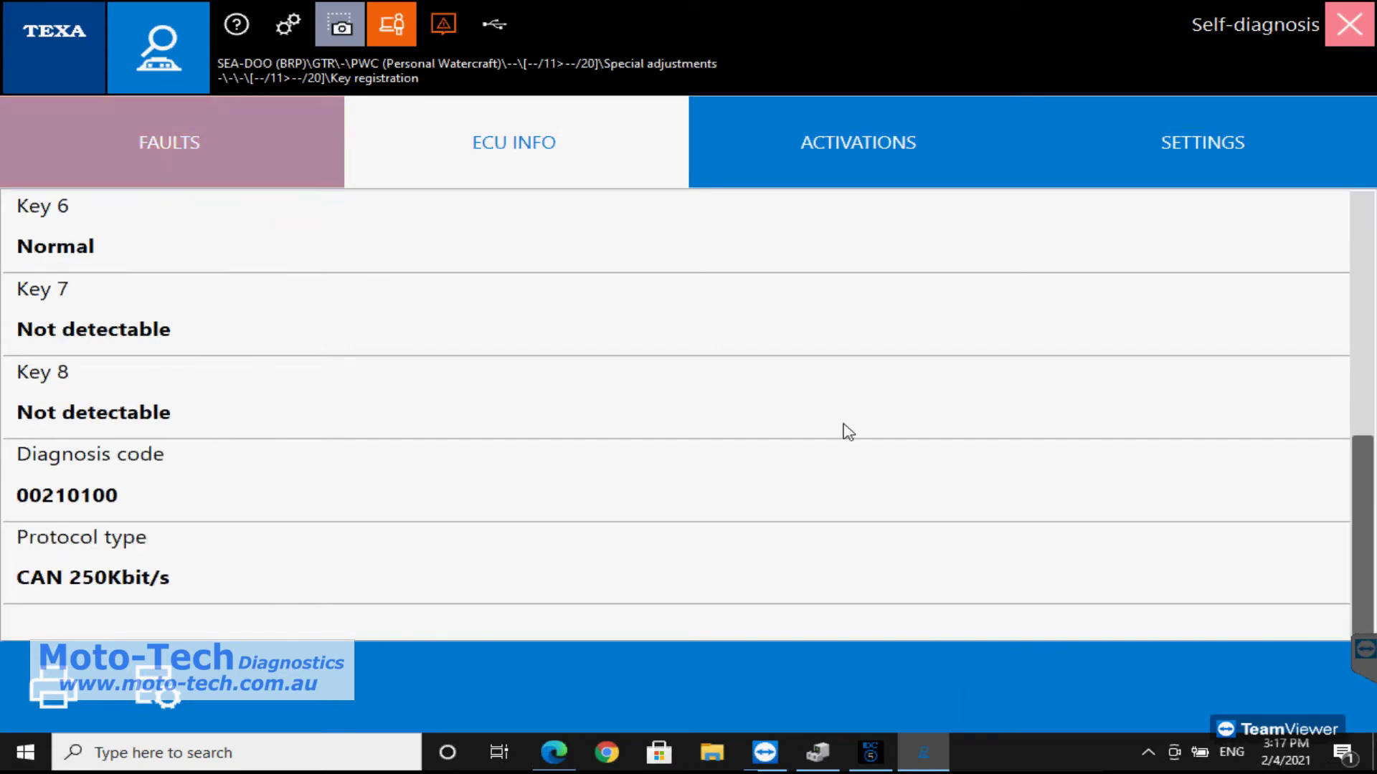
left_click(885, 146)
left_click(1194, 159)
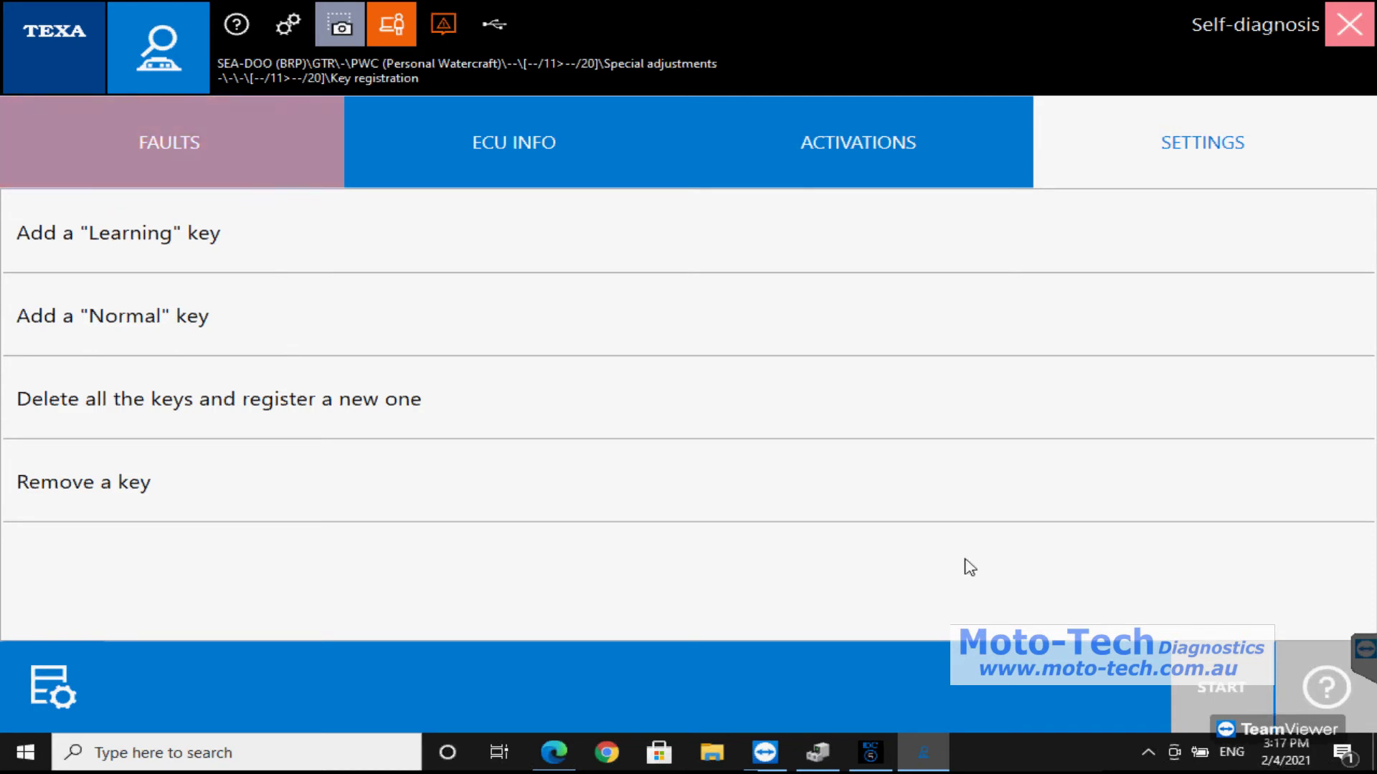
Step: End communication and start Change vehicle configurations with the 3151/AP43 + 3151/AP56A cable
left_click(1368, 34)
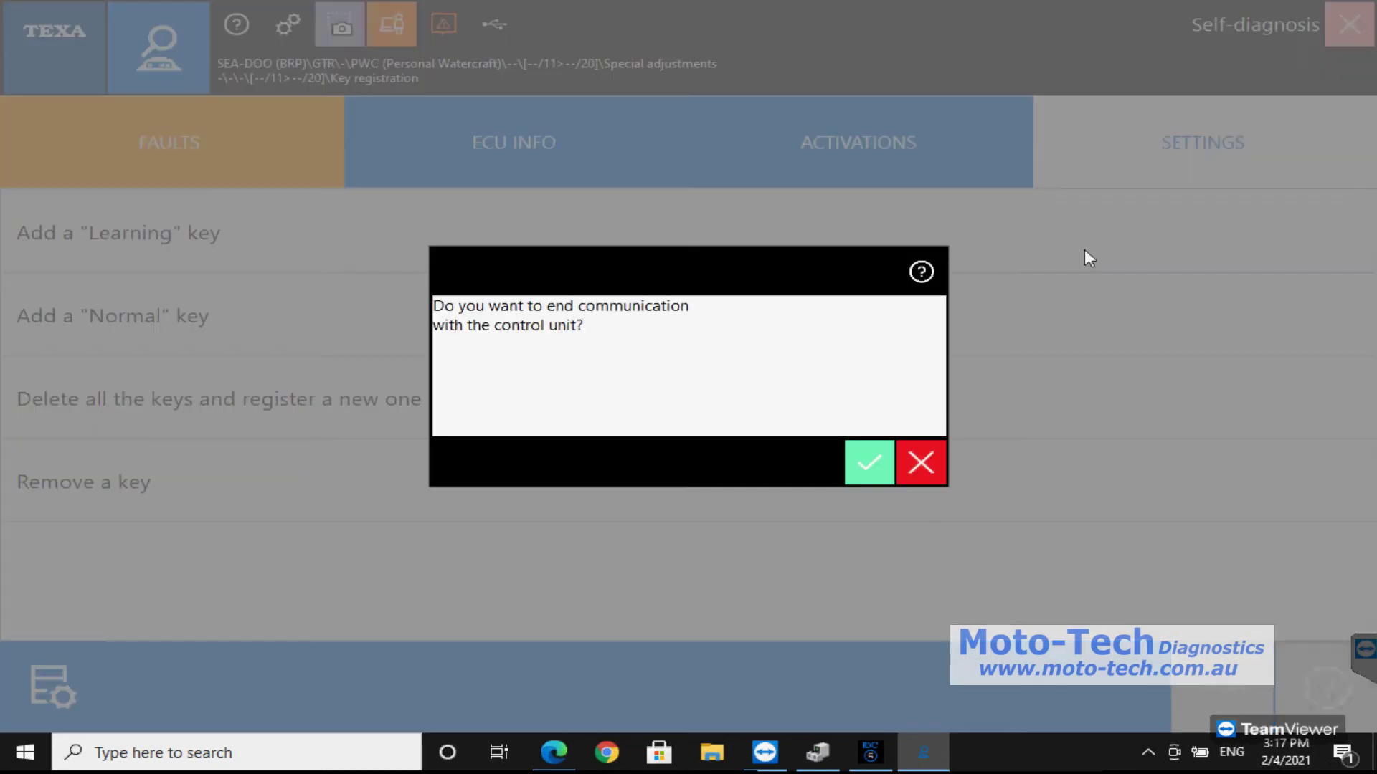
left_click(867, 475)
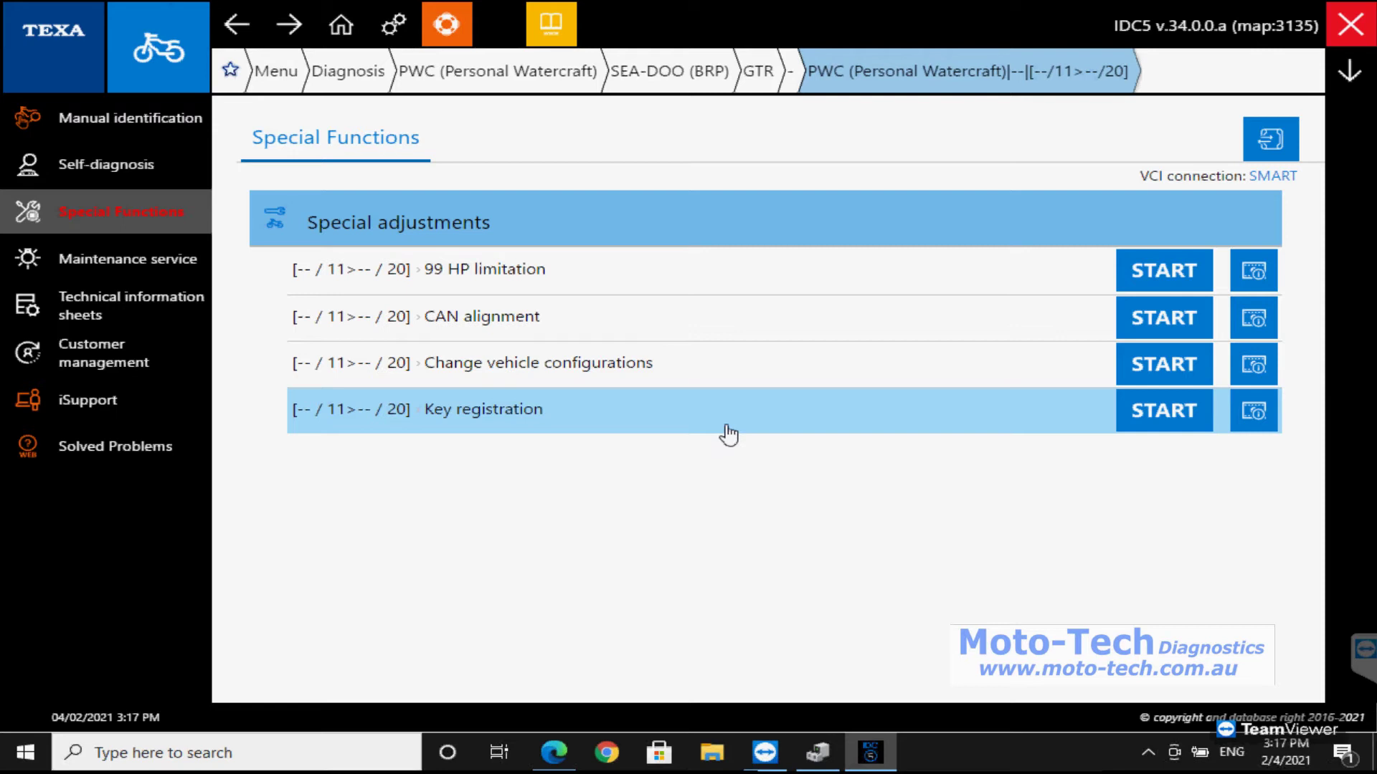
left_click(717, 366)
left_click(1166, 362)
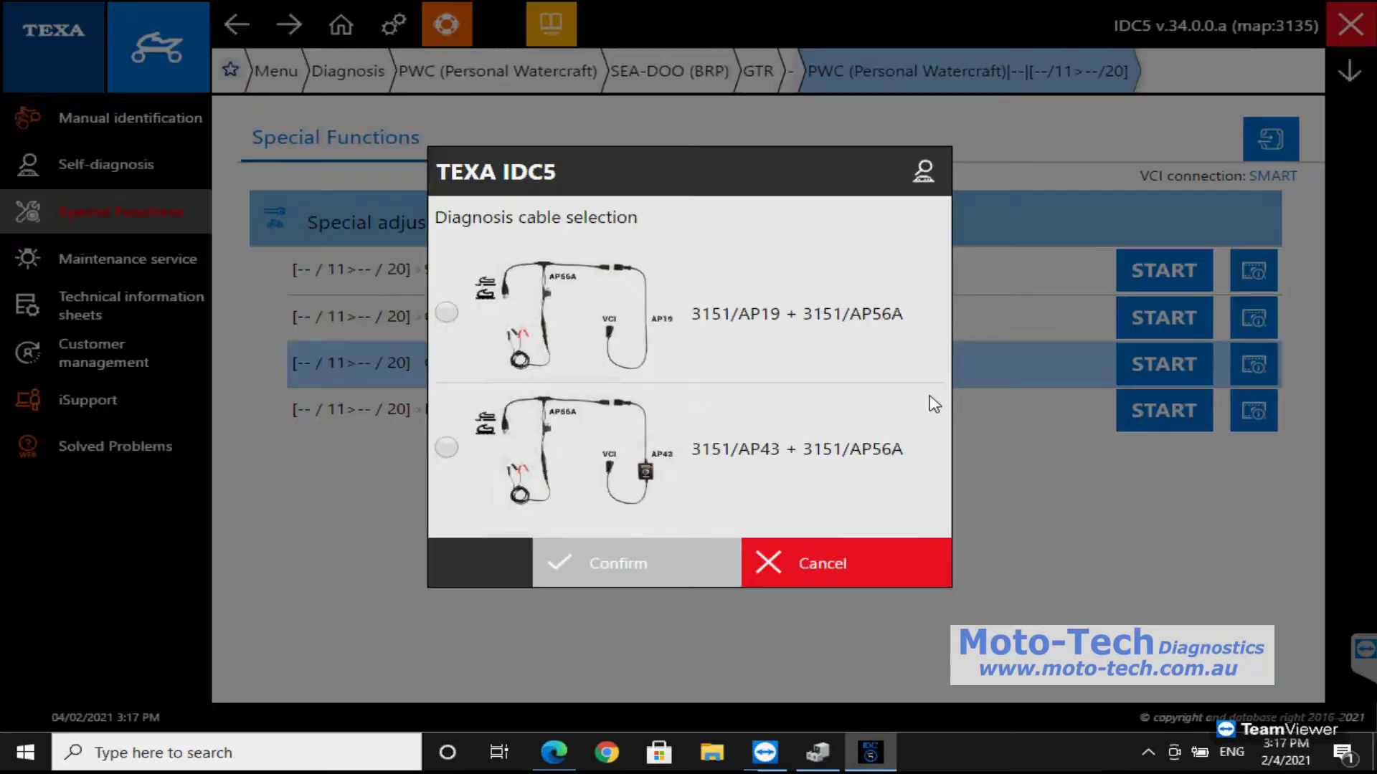
left_click(446, 447)
left_click(639, 555)
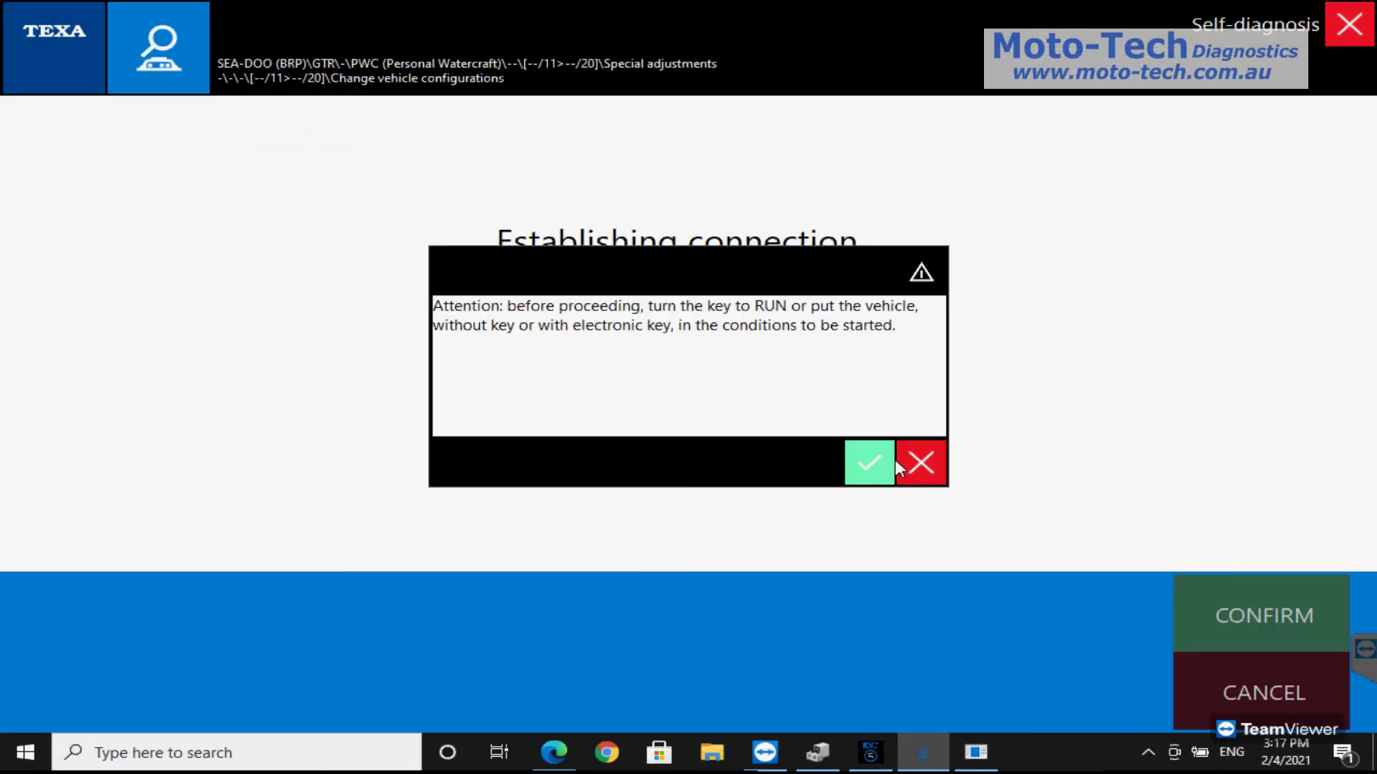
Step: Accept the key-to-RUN and cable warnings, then scroll the ECU info (CAN 250Kbit/s, Power limit Enabled)
left_click(880, 461)
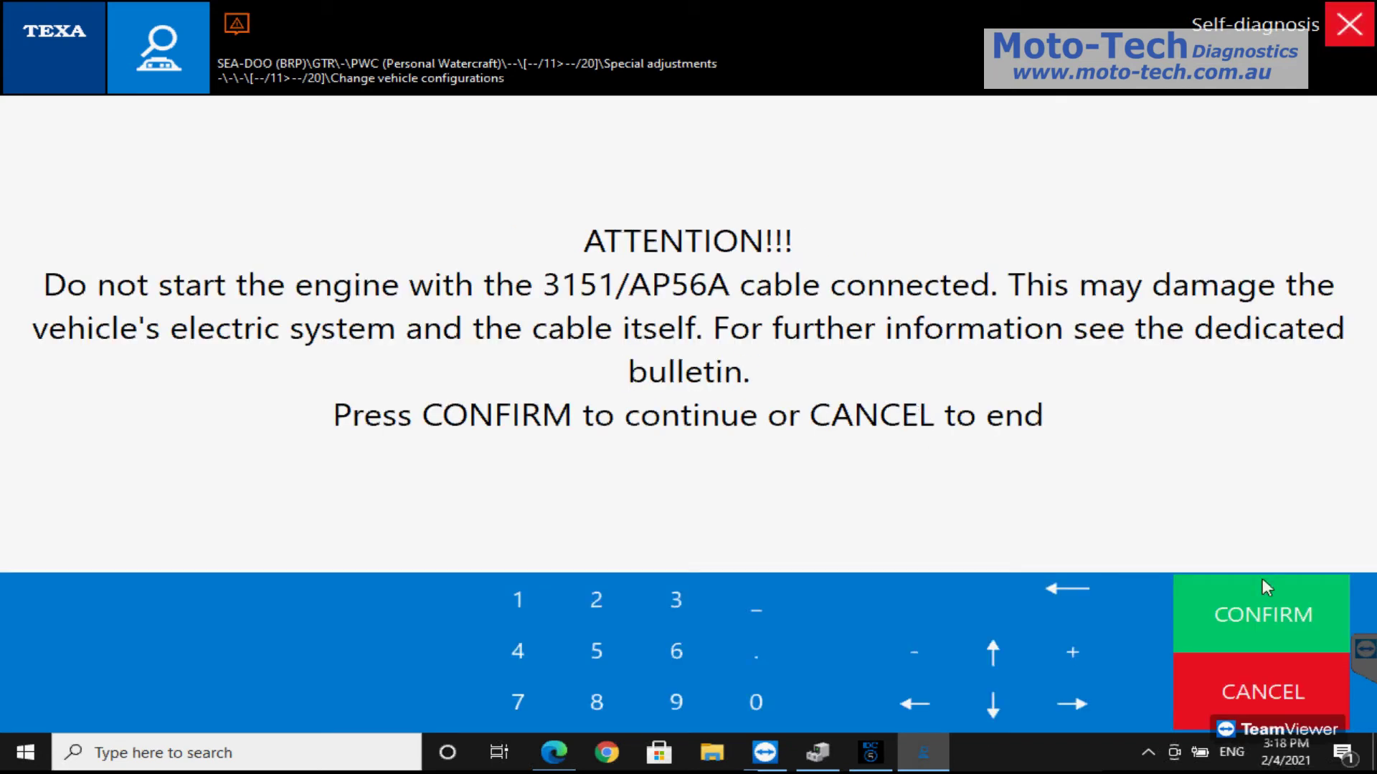
left_click(1310, 613)
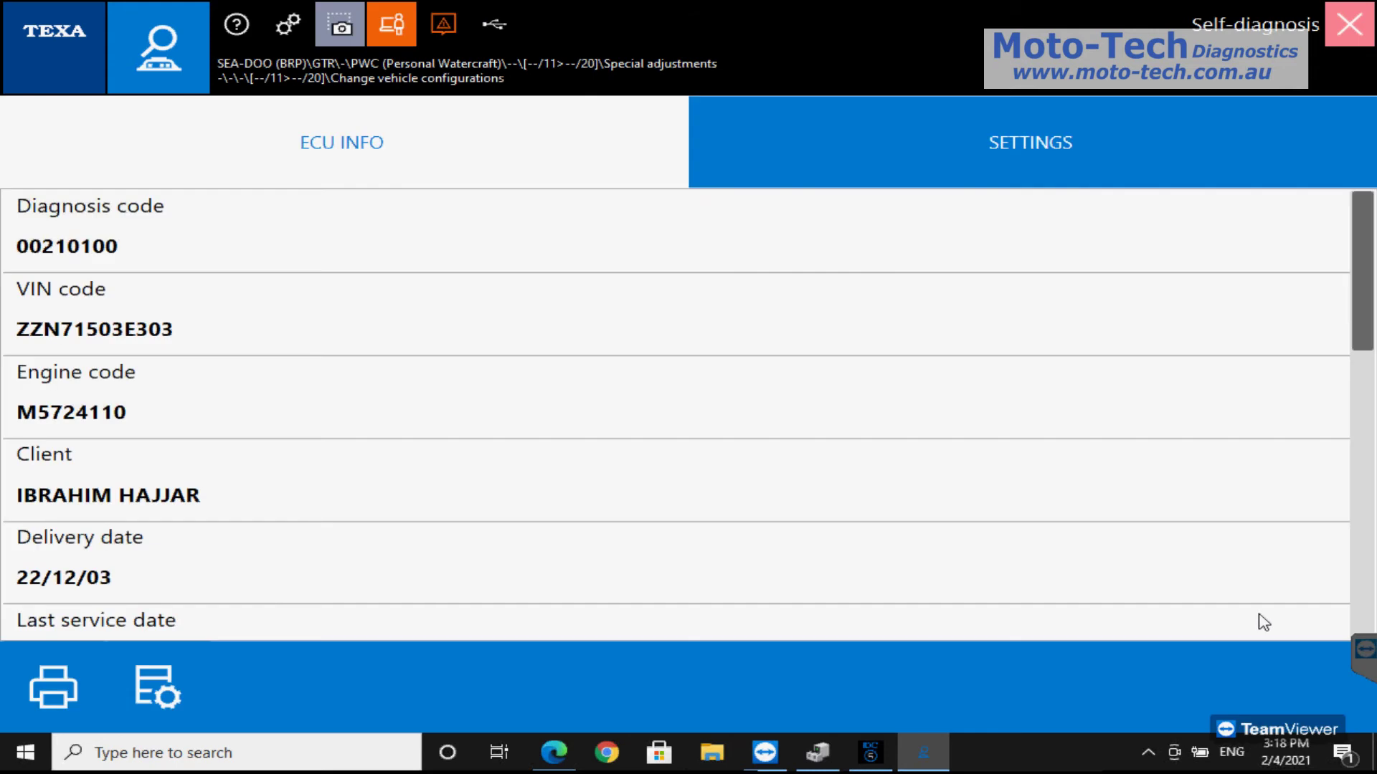
scroll(1092, 544, "down", 10)
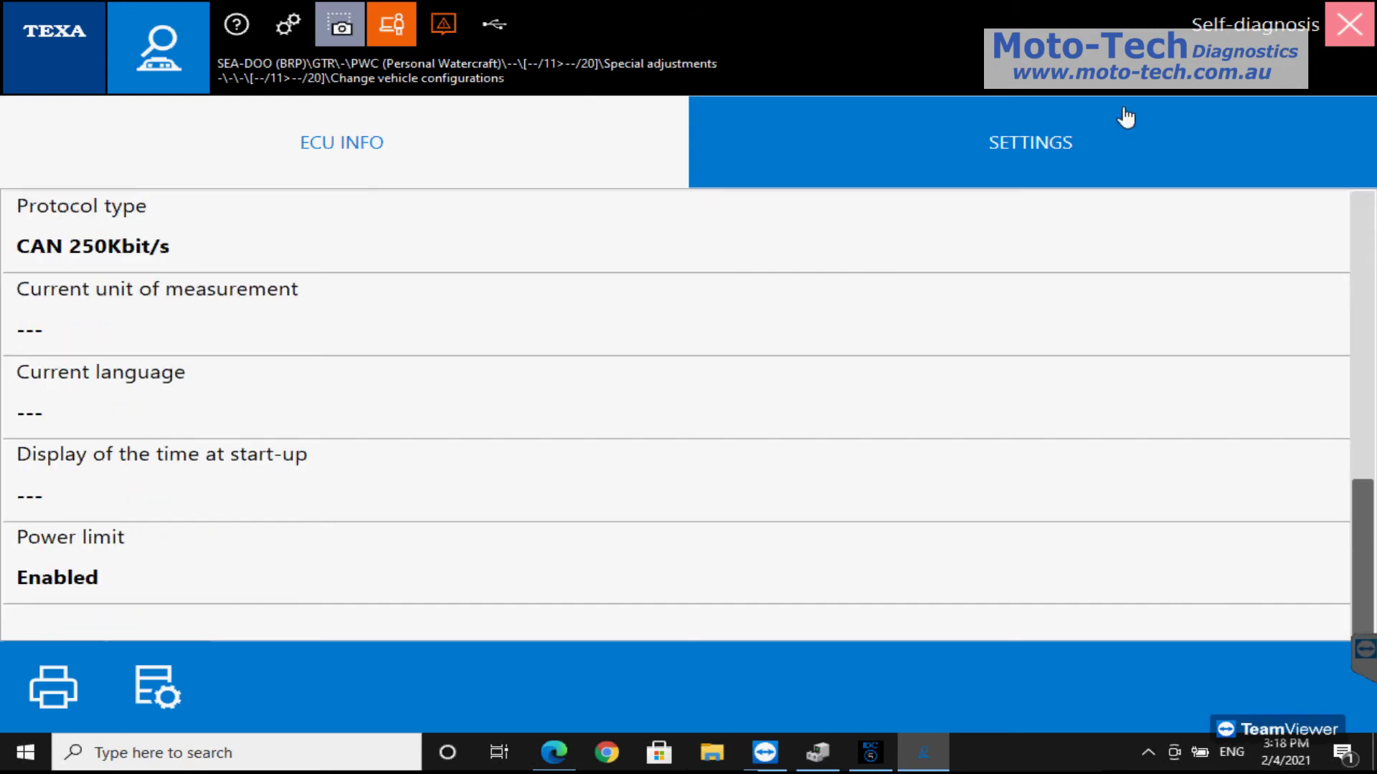
Step: Step through Customer name, time at start-up, unit of measurement, Engine code and VIN writing adjustments
left_click(1125, 142)
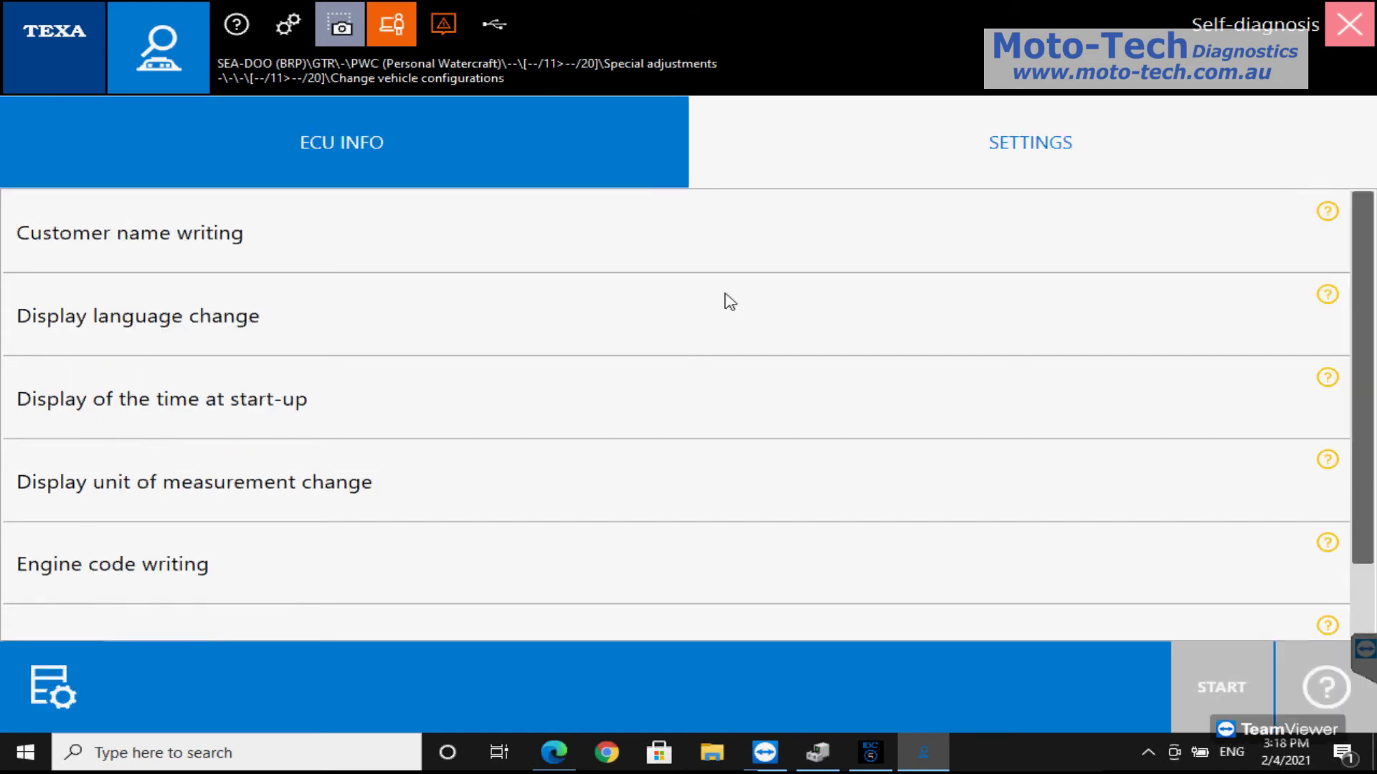
left_click(768, 234)
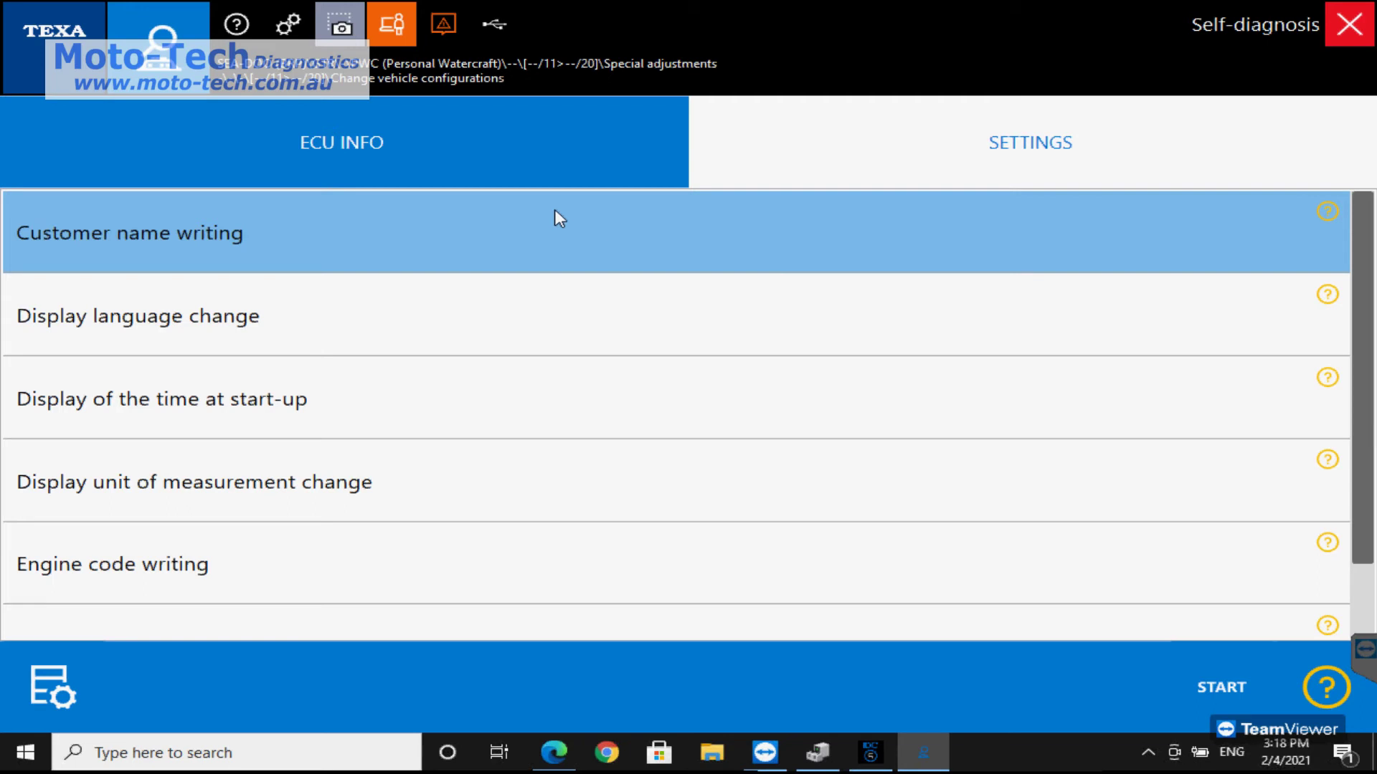
left_click(641, 403)
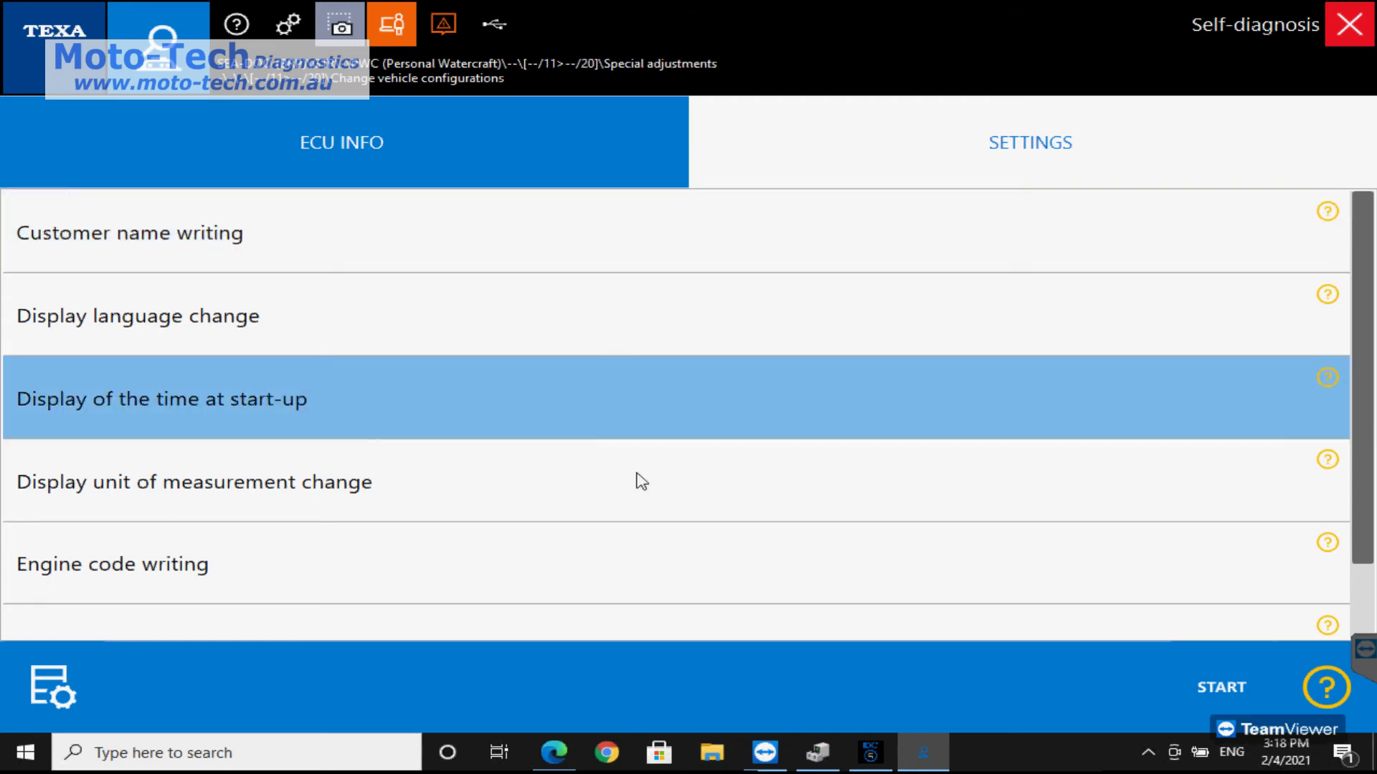
left_click(567, 485)
left_click(608, 548)
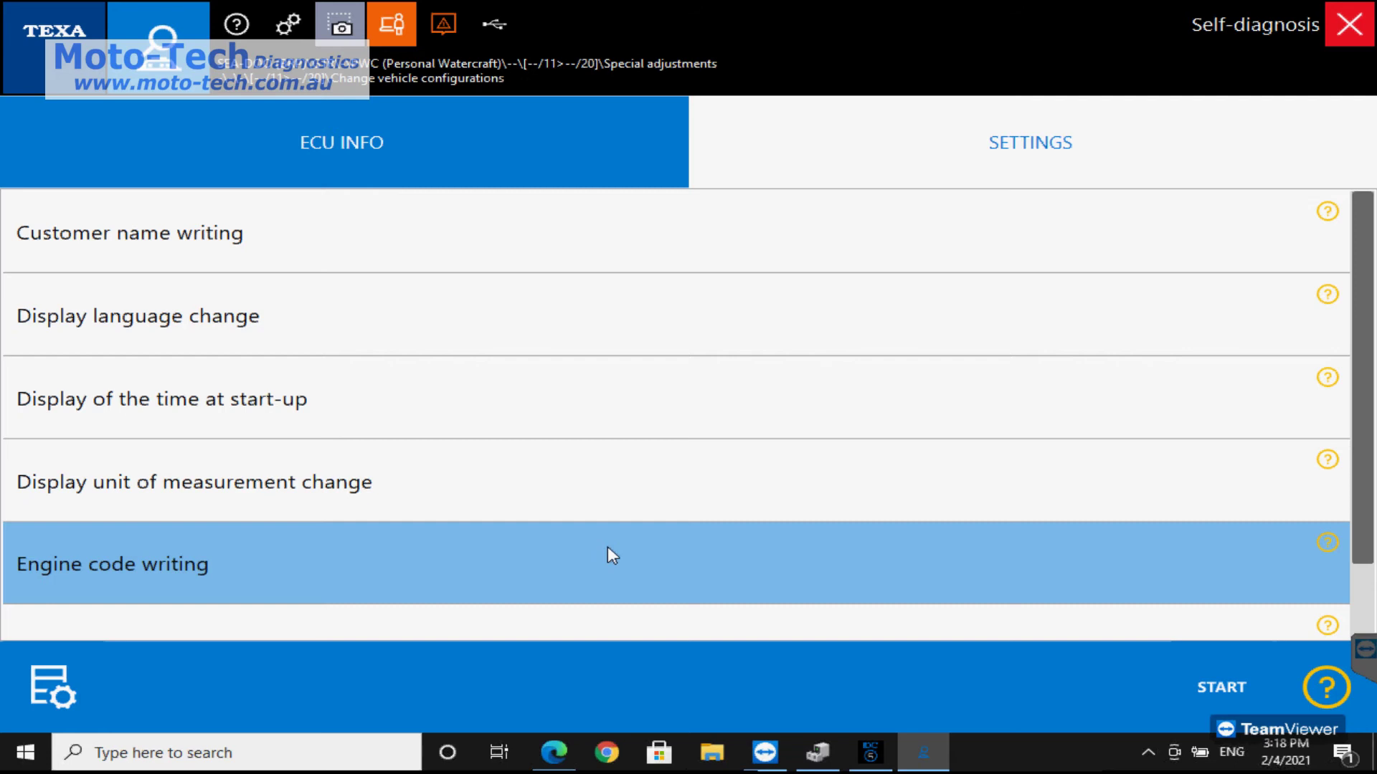
scroll(742, 557, "down", 1)
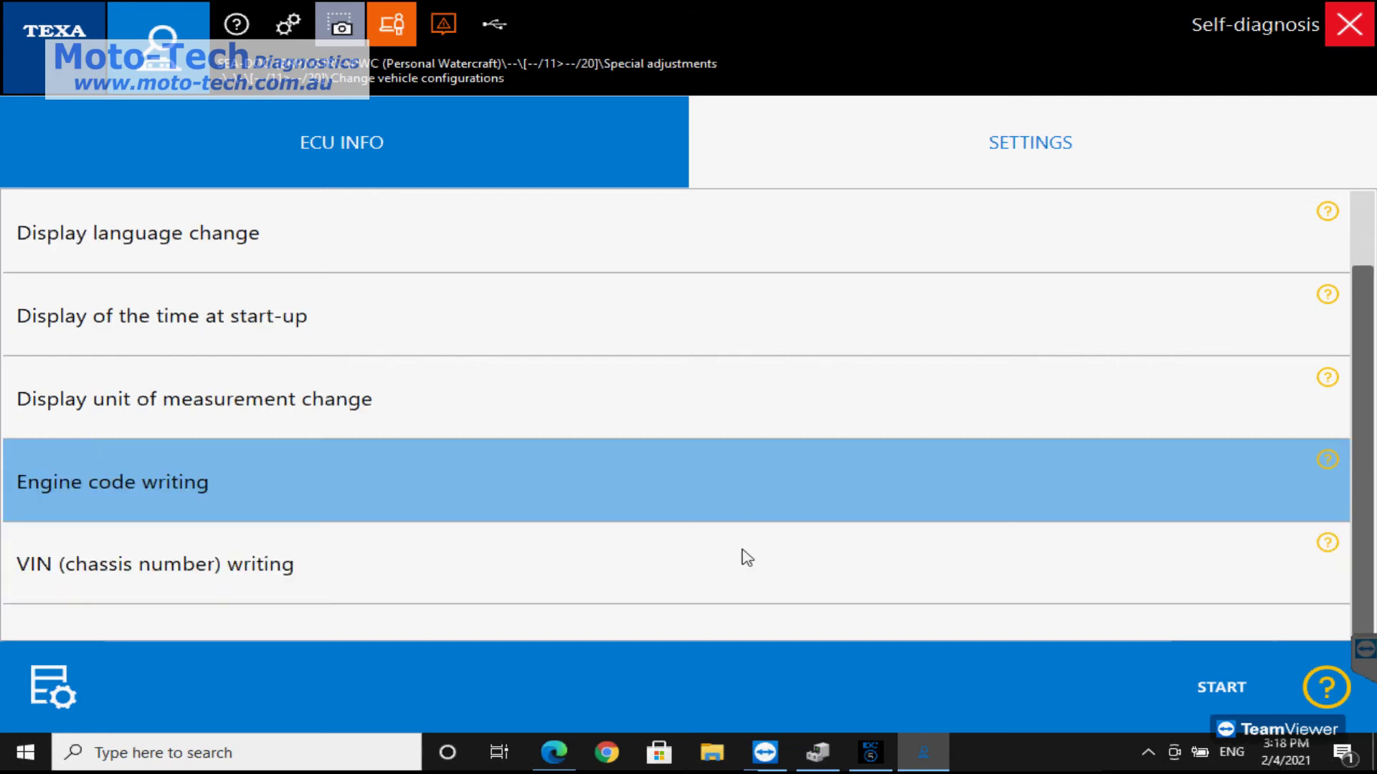
left_click(742, 557)
scroll(742, 557, "up", 1)
Step: Read the help for Customer name writing and Display of the time at start-up, then exit
left_click(905, 264)
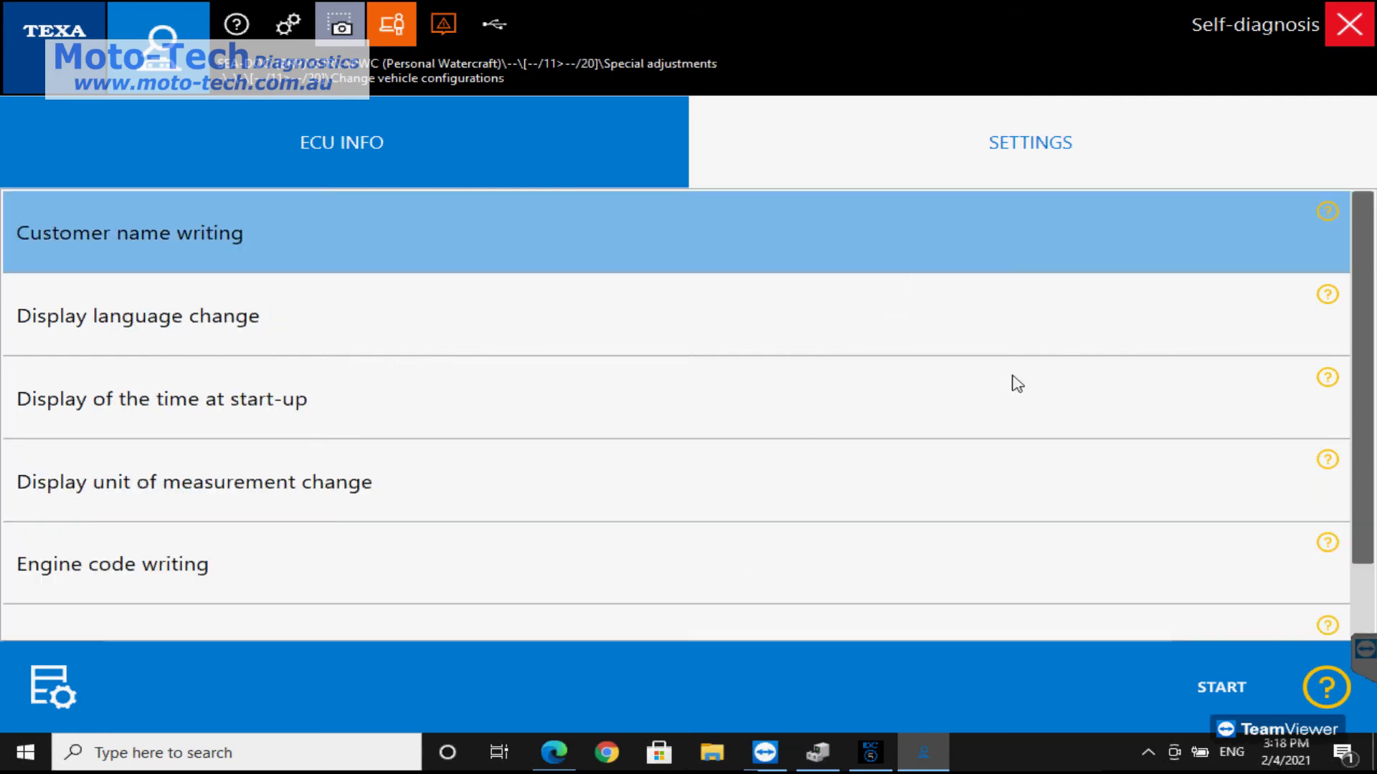
left_click(1325, 687)
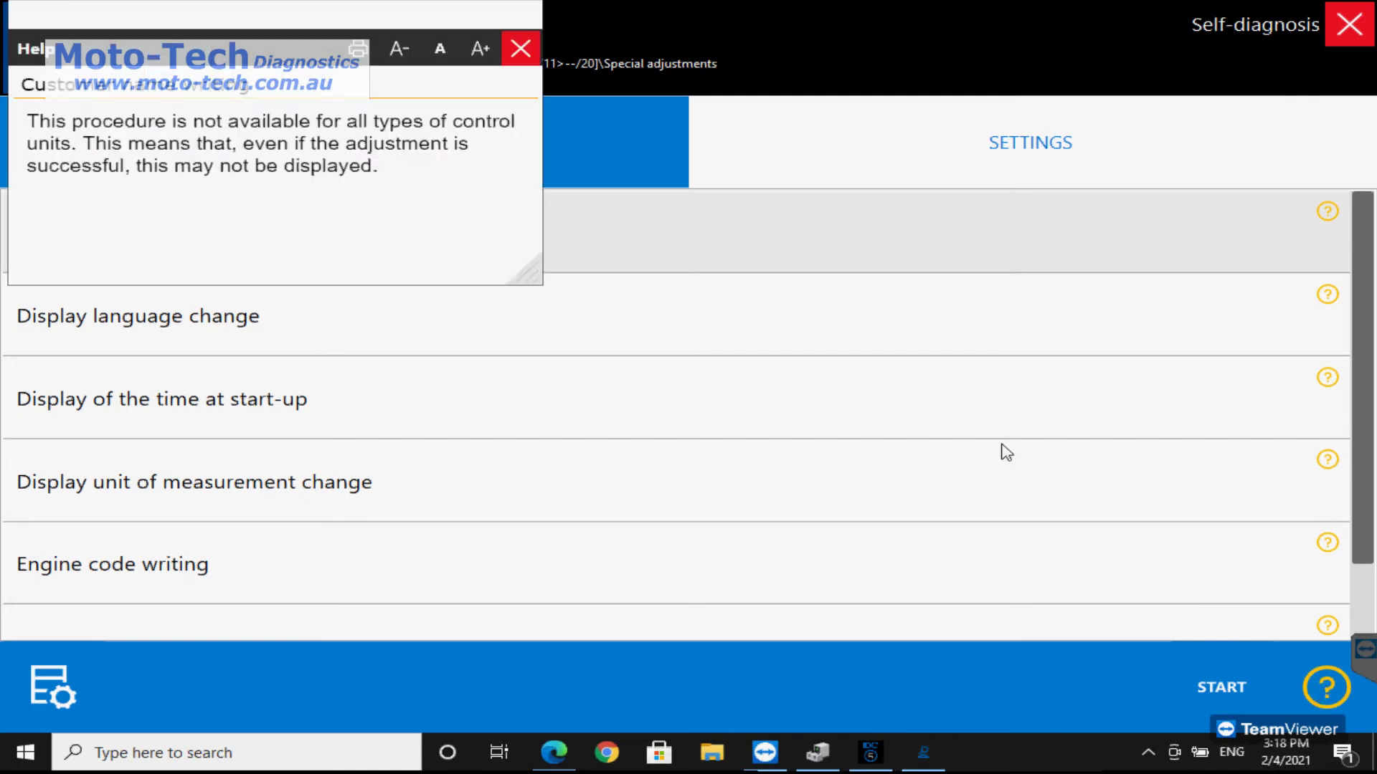
left_click(520, 48)
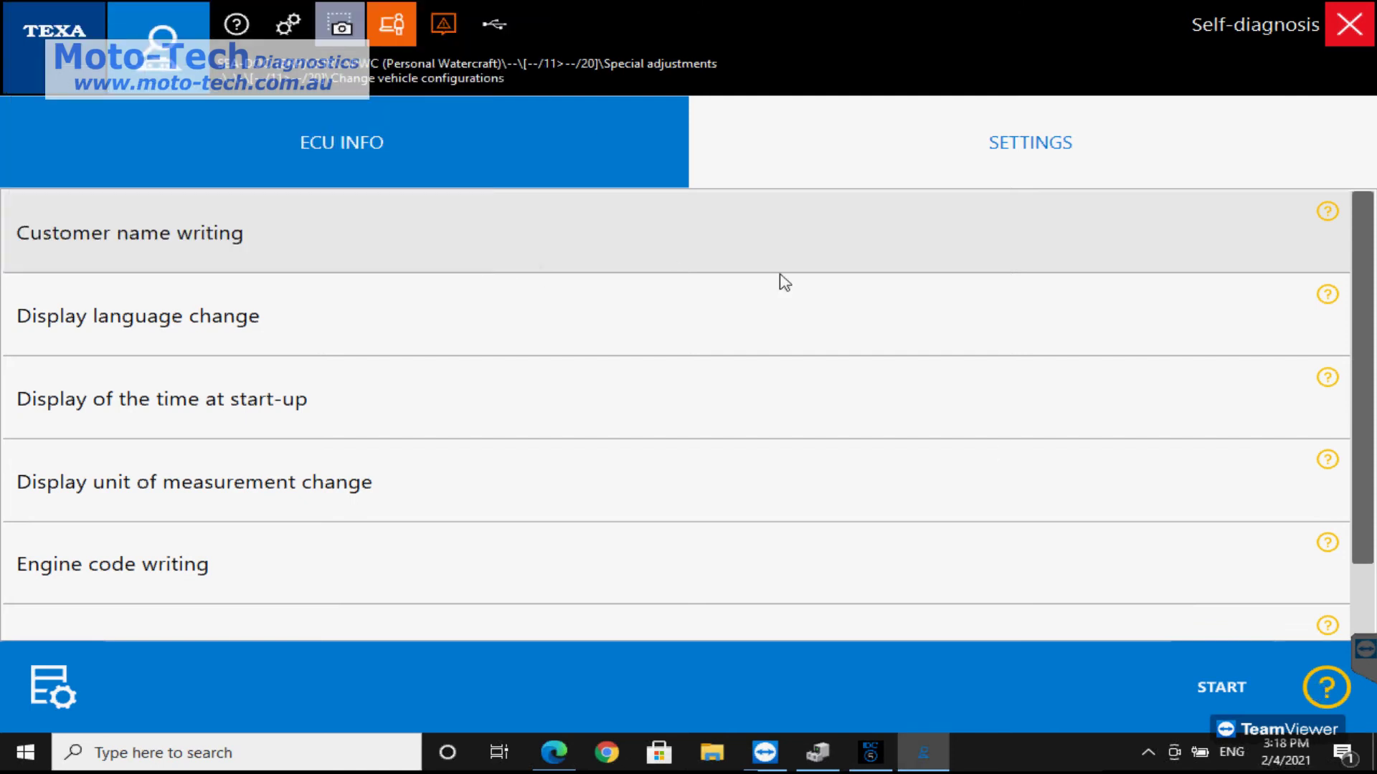
left_click(828, 414)
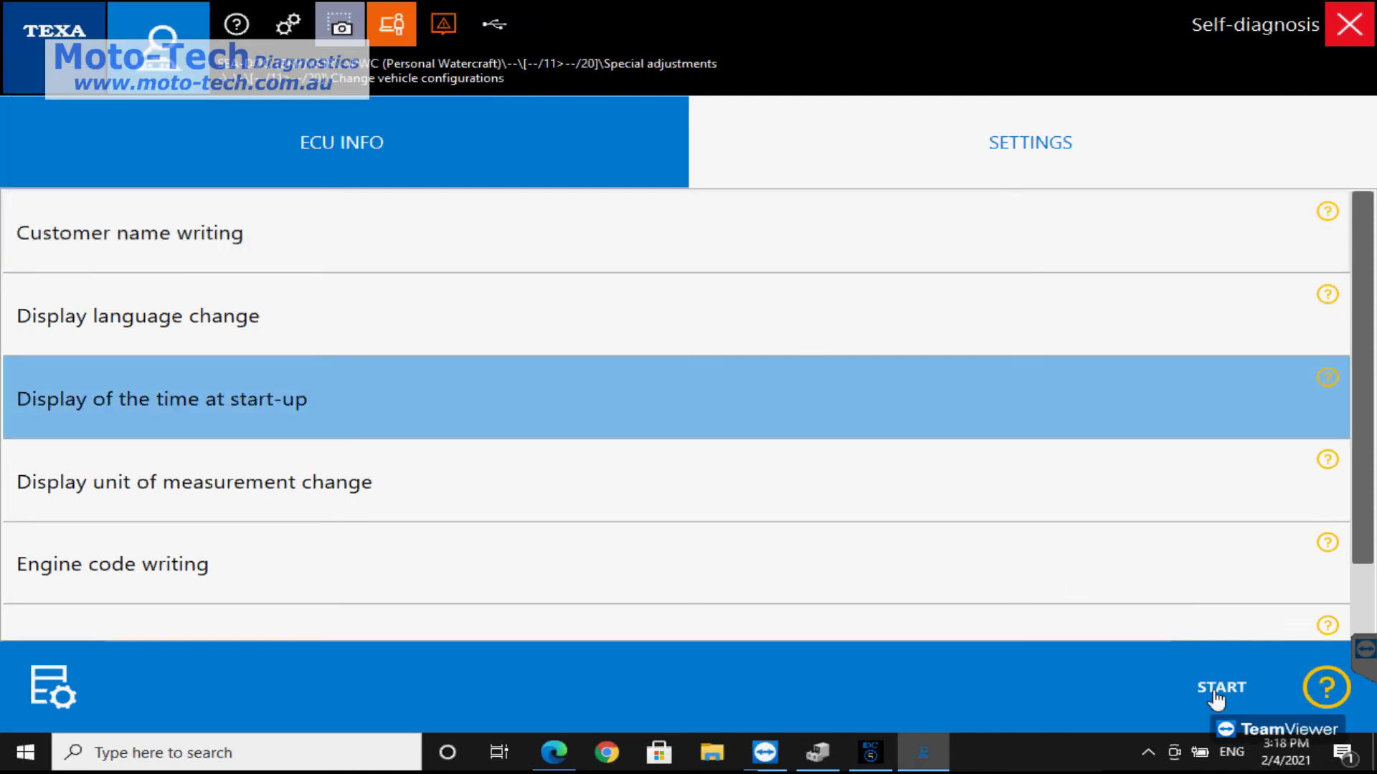
left_click(1326, 687)
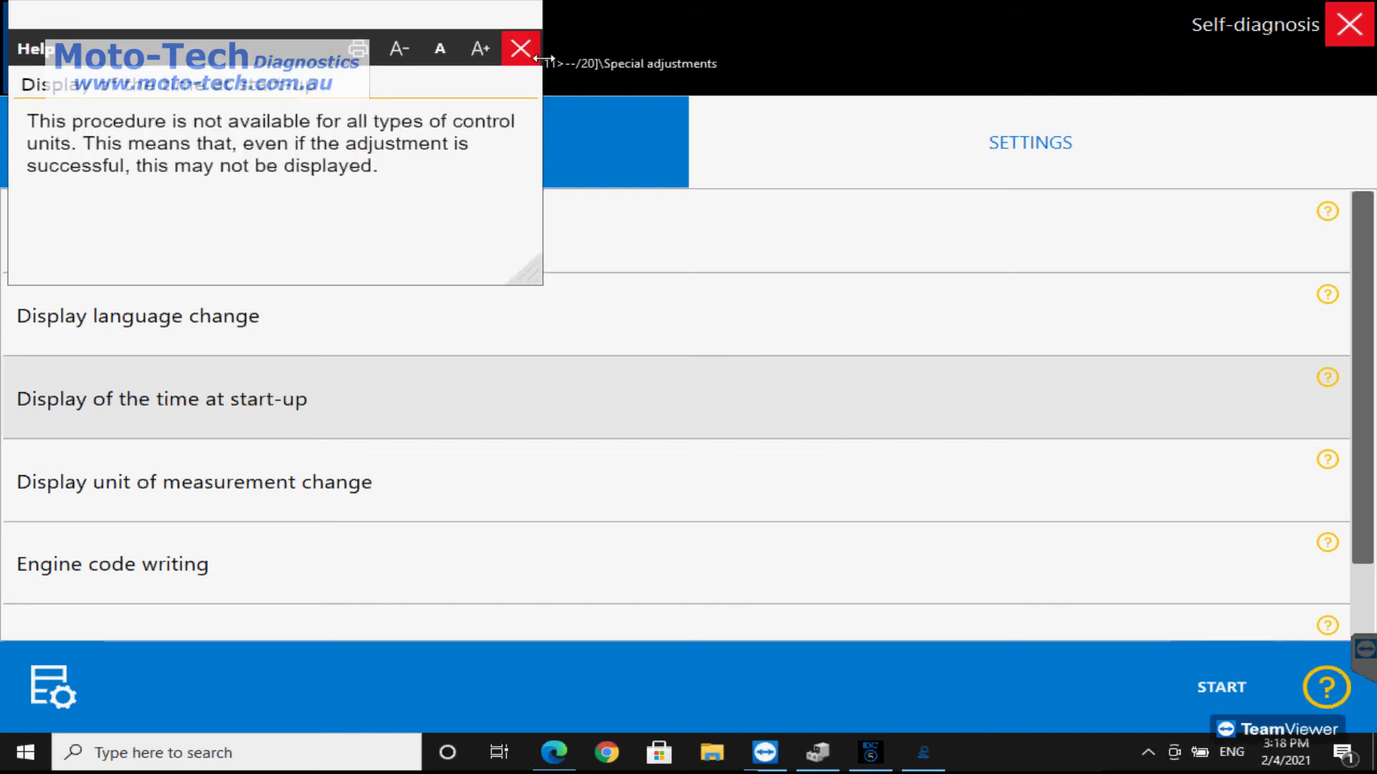
left_click(522, 46)
left_click(1350, 24)
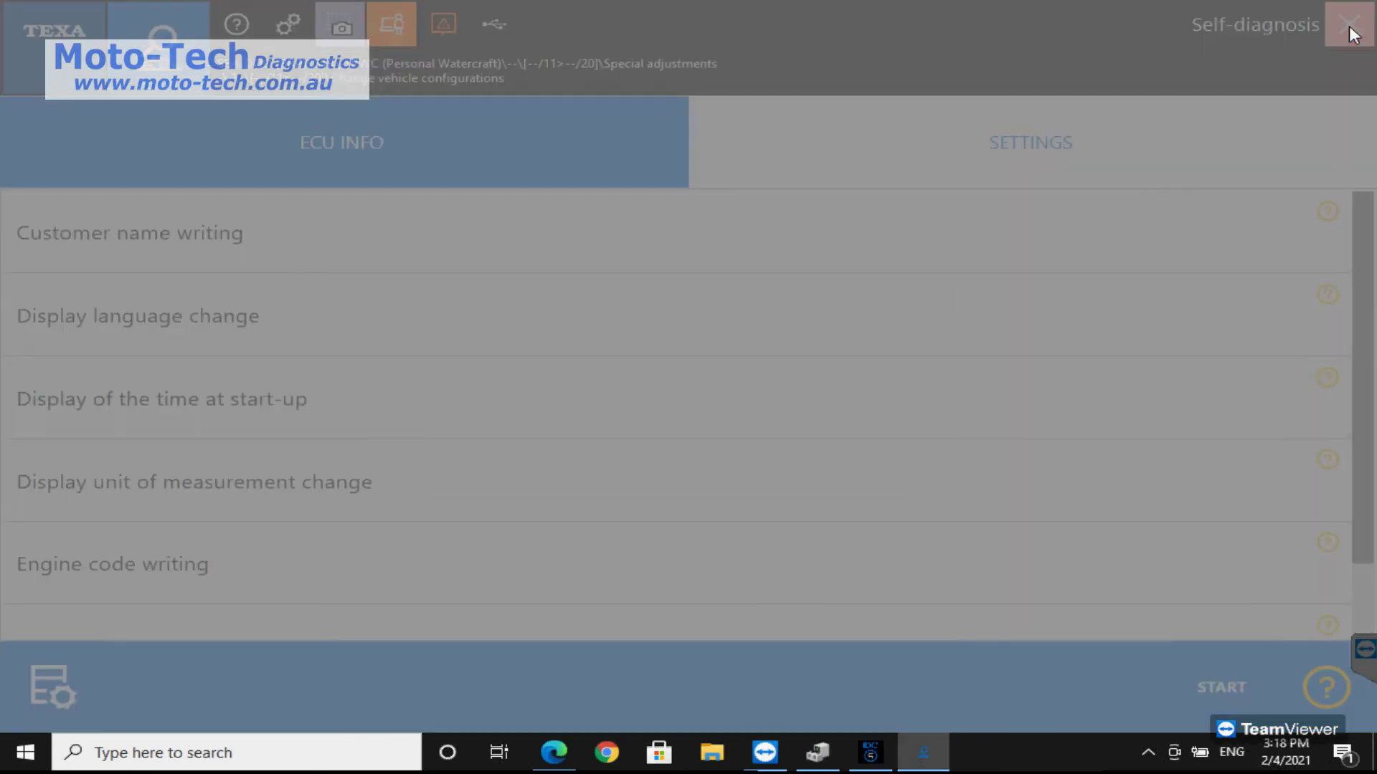
Step: Start Service system under Maintenance service with the 3151/AP43 + 3151/AP56A cable and accept the prompts
left_click(886, 464)
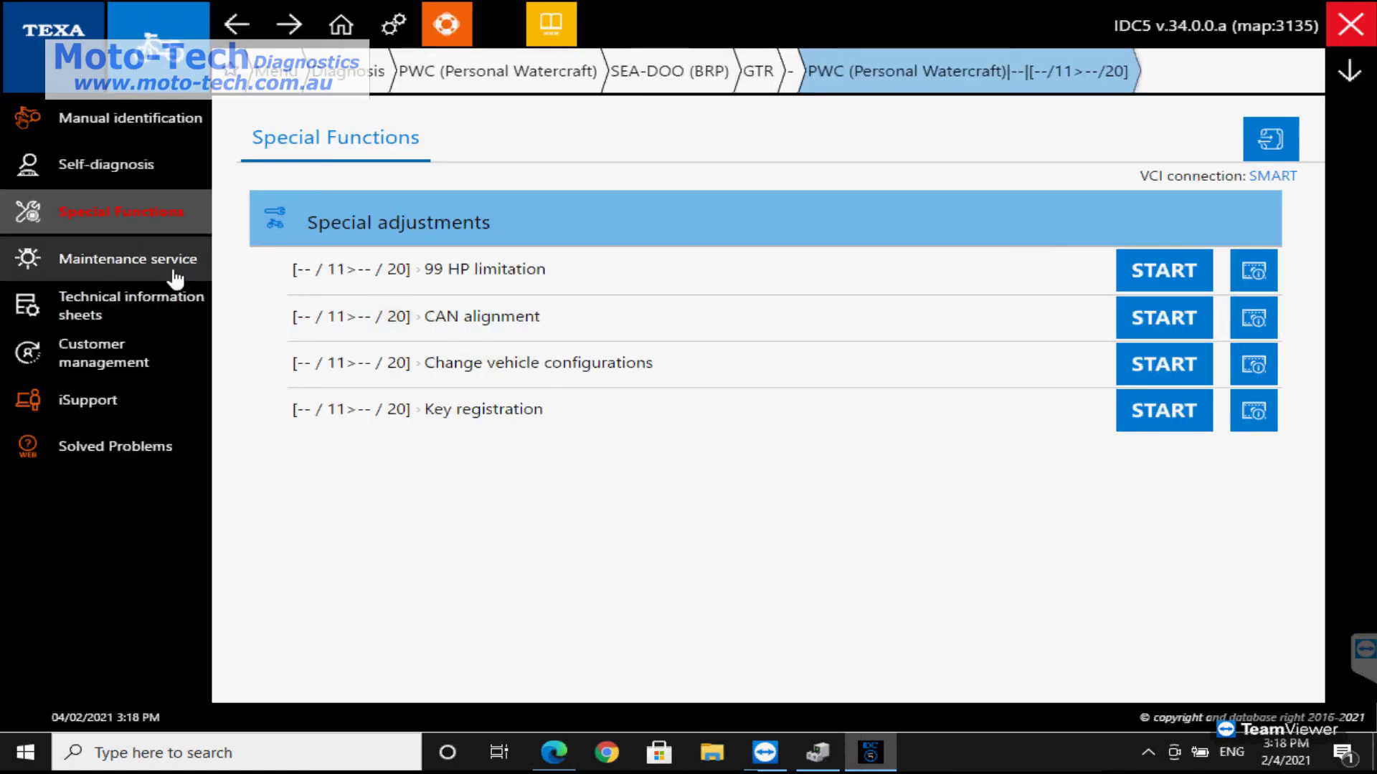
left_click(176, 277)
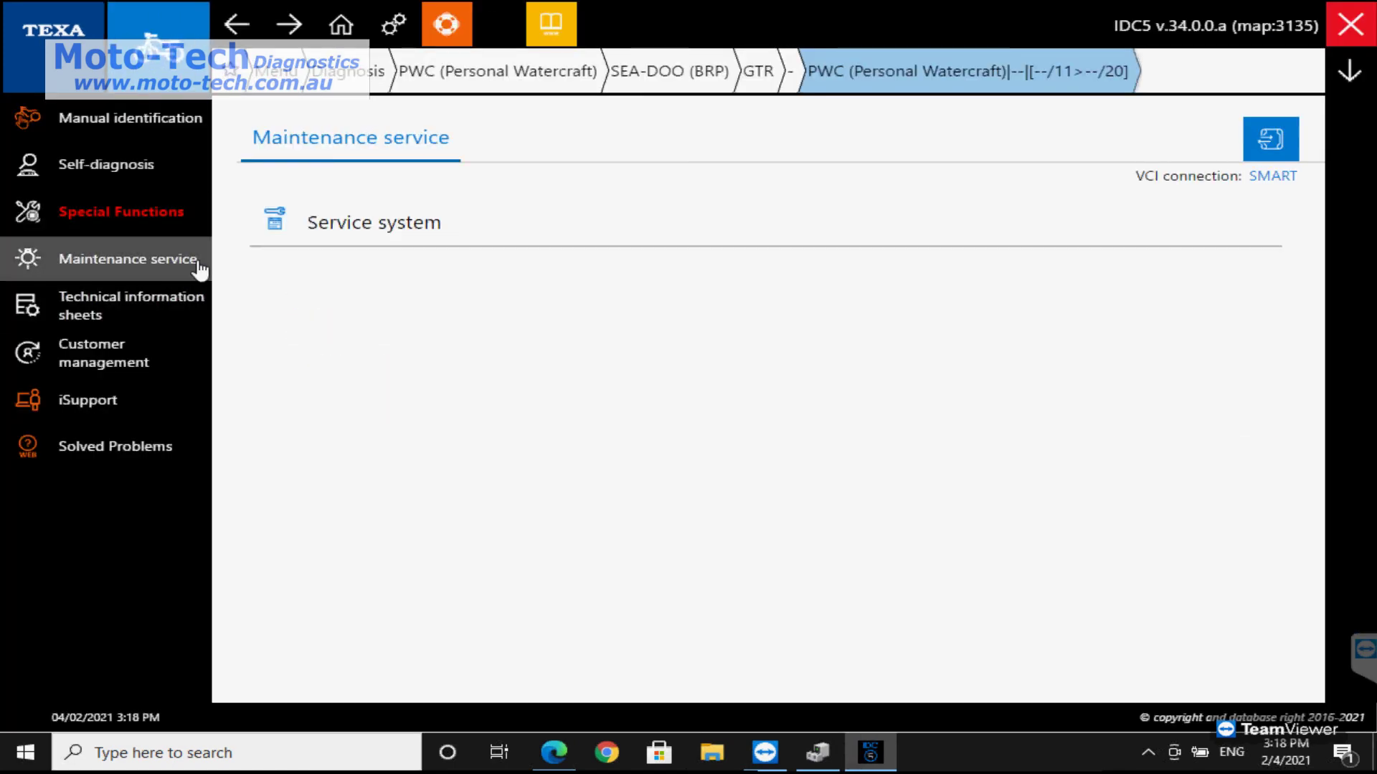
left_click(1170, 294)
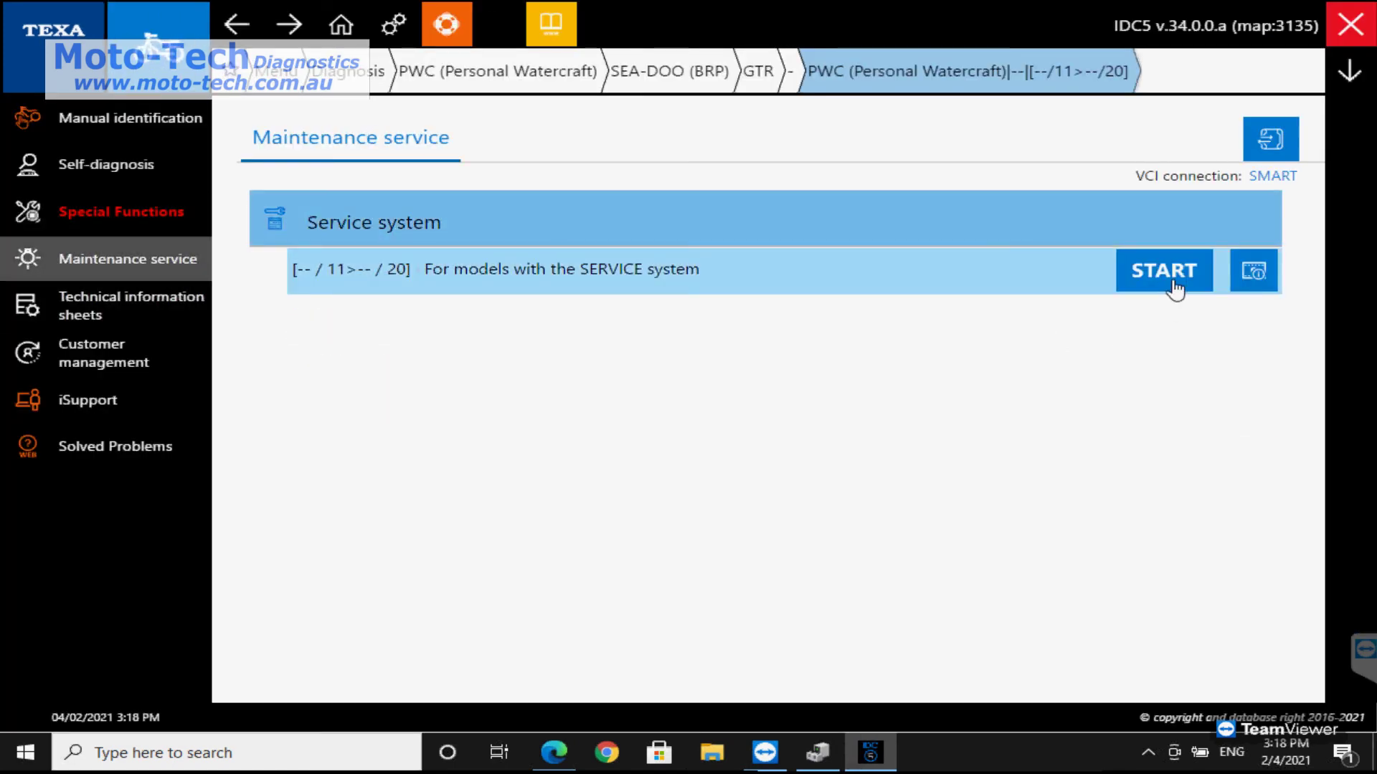
left_click(446, 449)
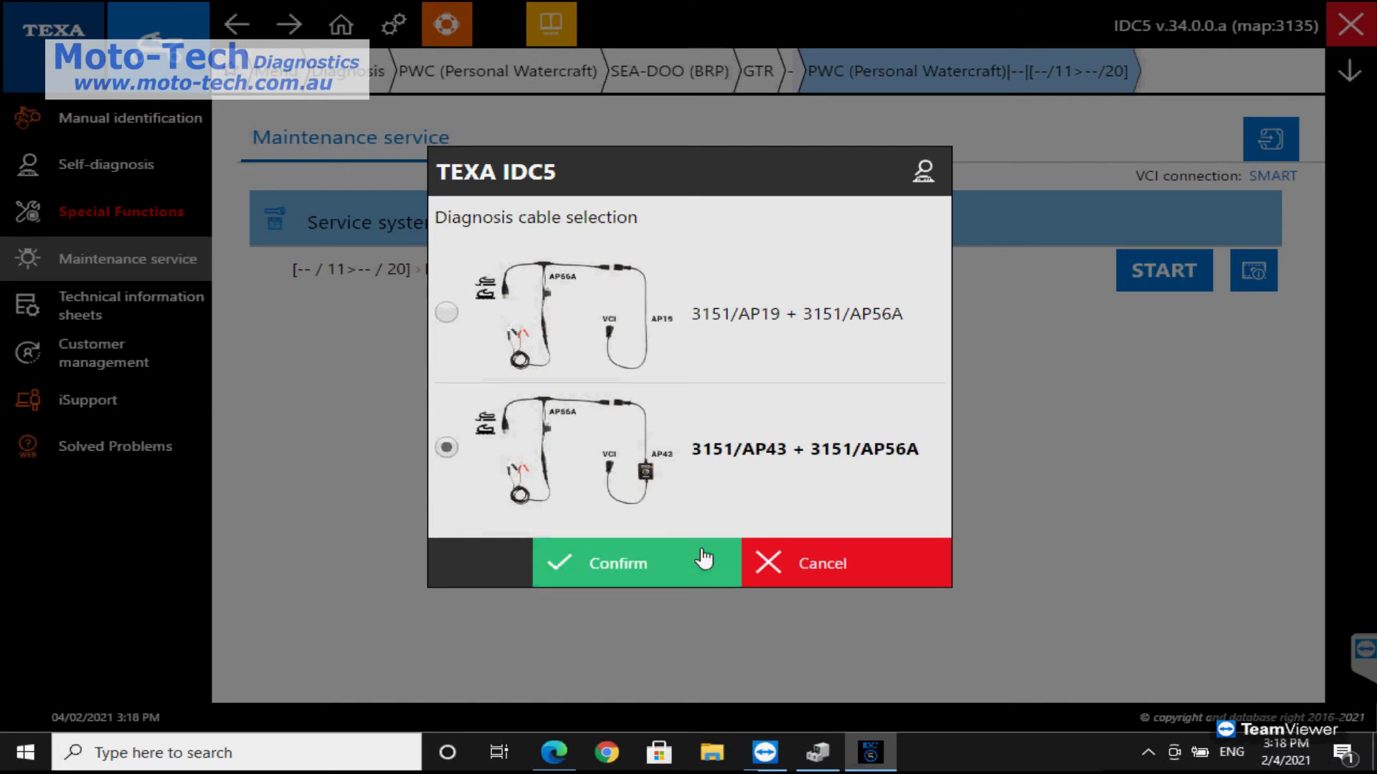
left_click(701, 562)
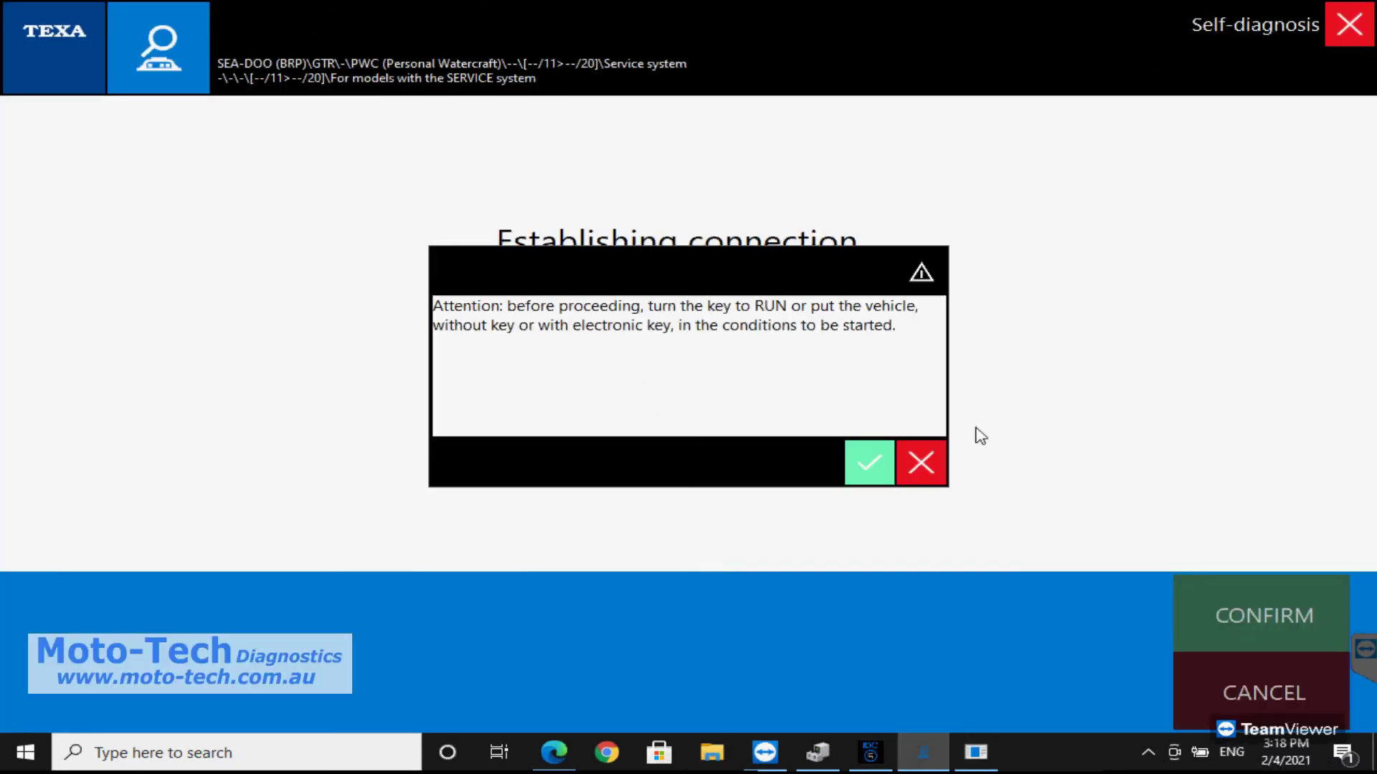
left_click(869, 464)
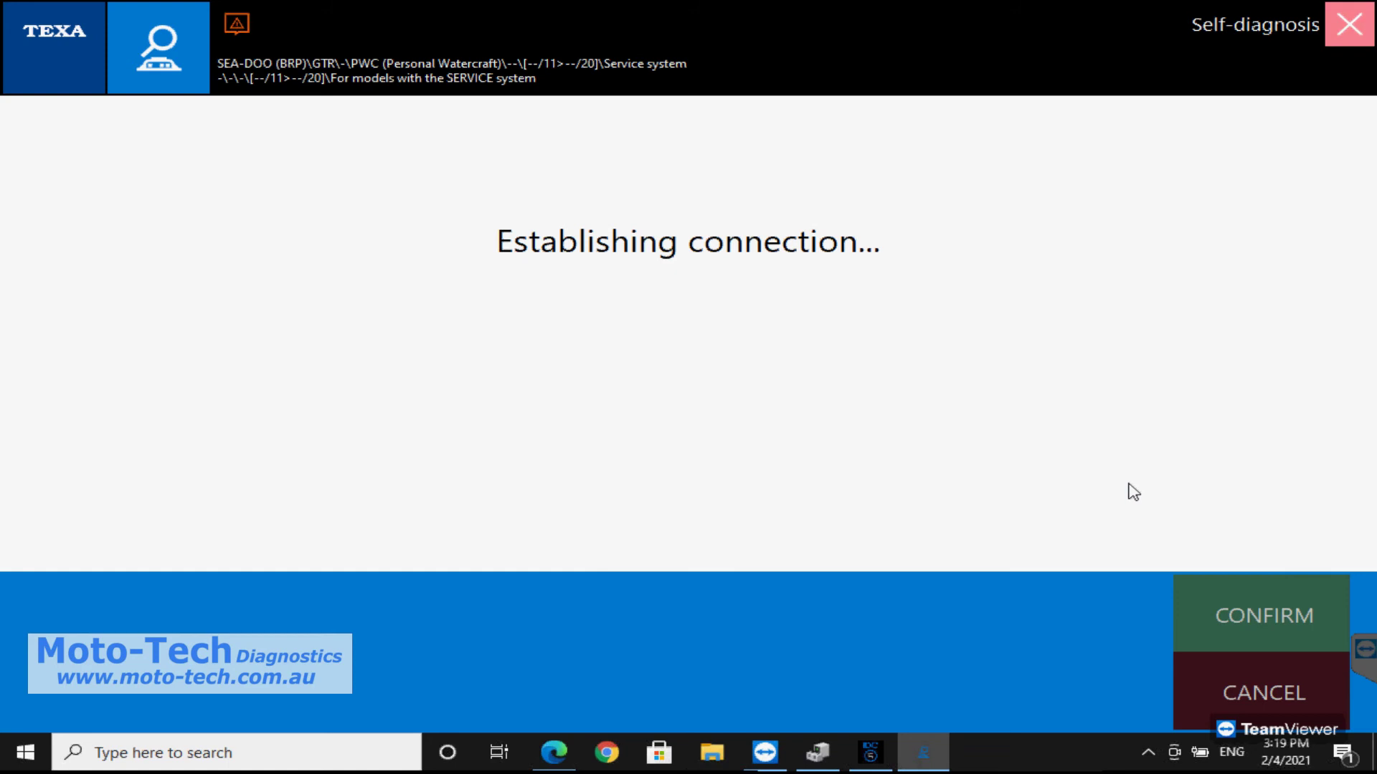
left_click(1282, 631)
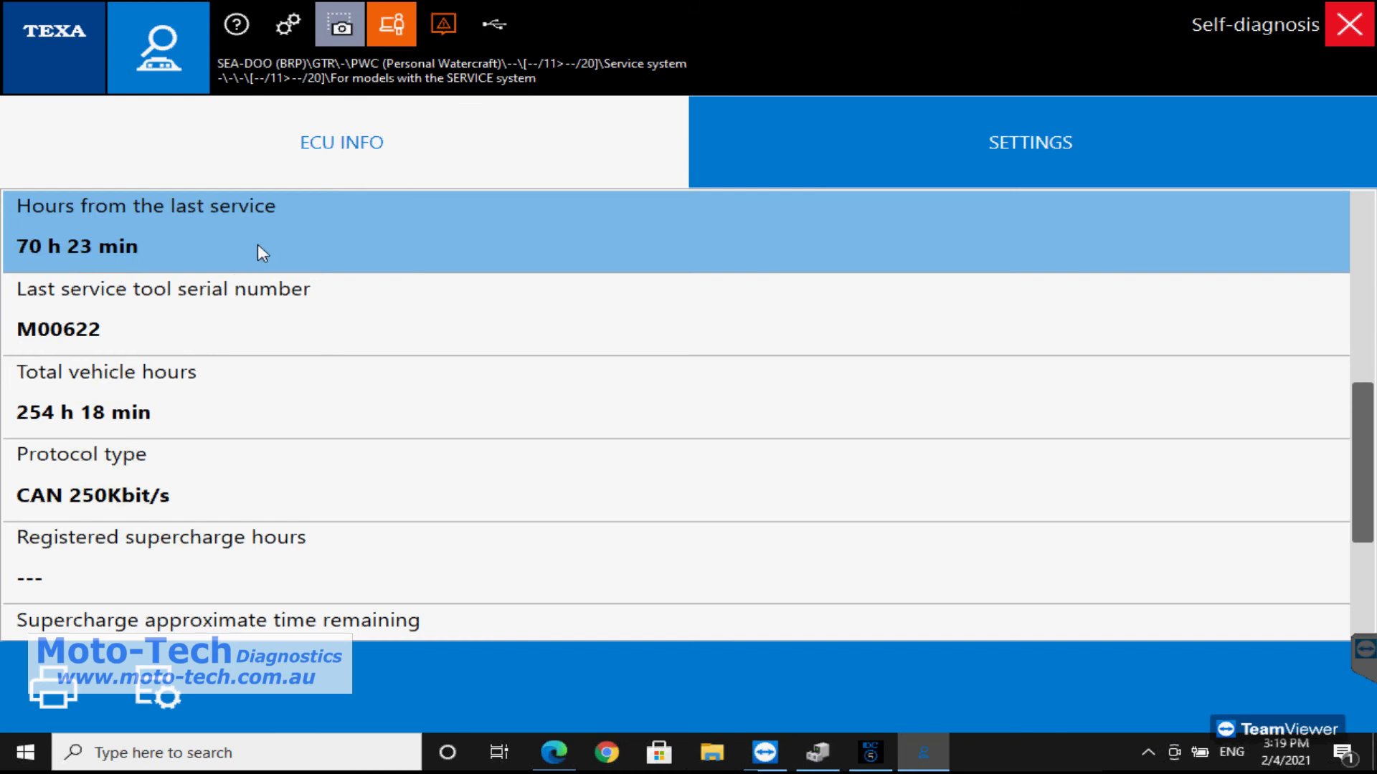
Step: Review the Service Reset options in SETTINGS, then end communication with the GTR's control unit
scroll(466, 452, "down", 3)
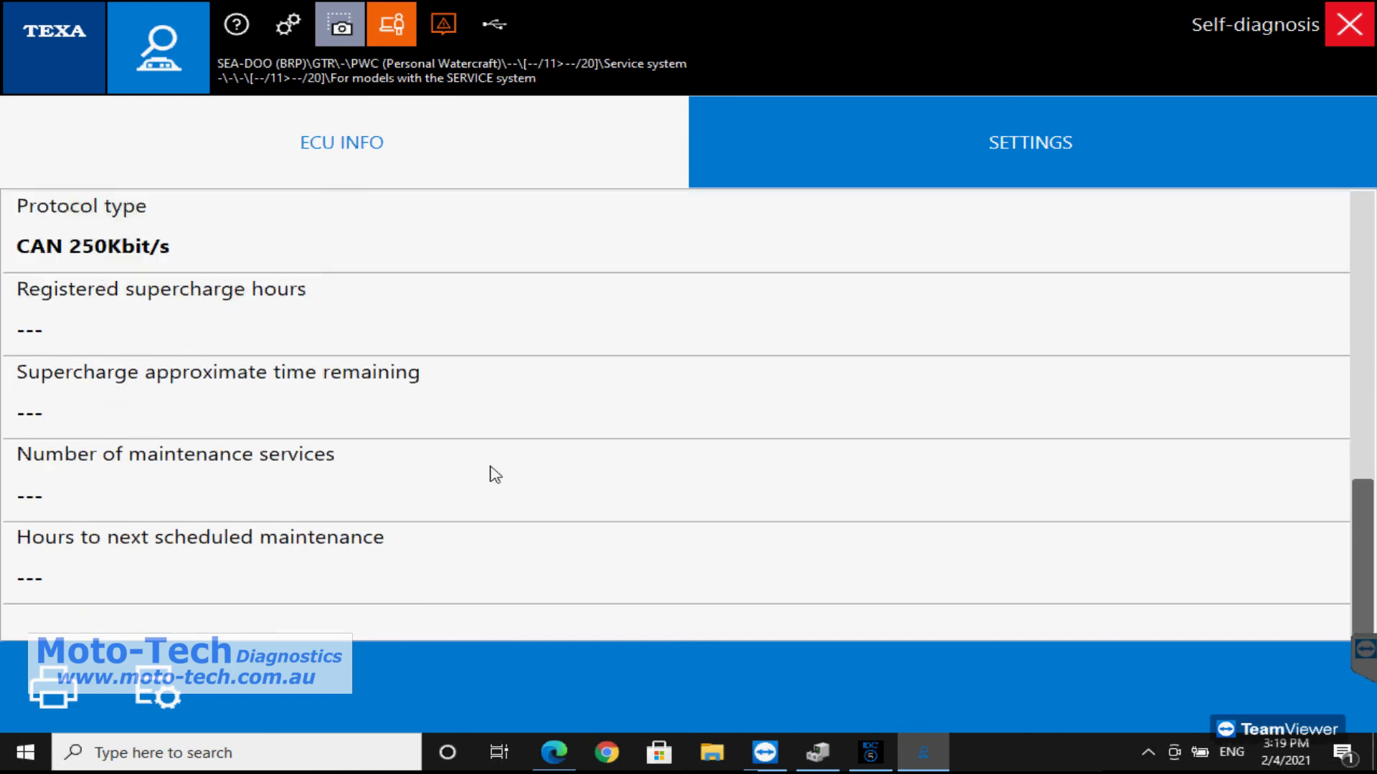
left_click(945, 153)
left_click(654, 251)
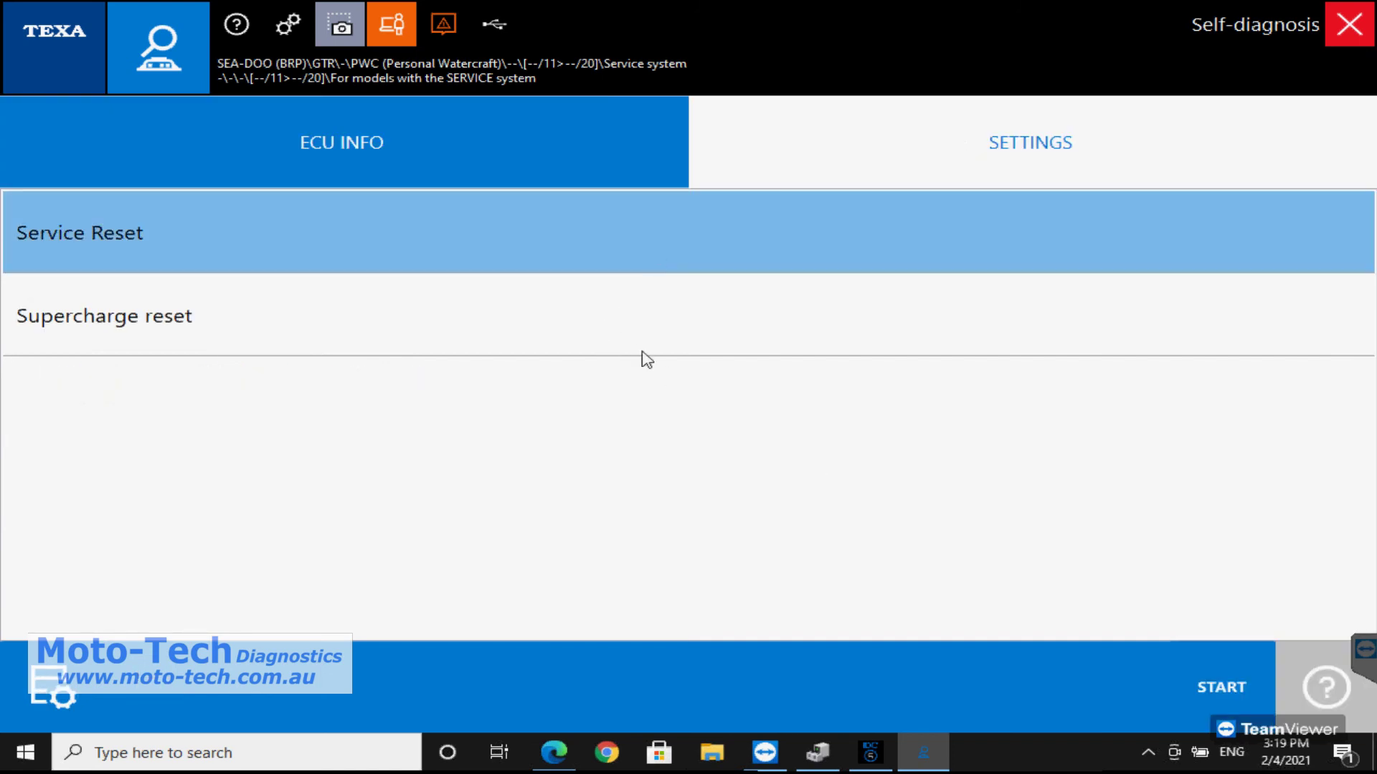
left_click(1344, 29)
left_click(873, 466)
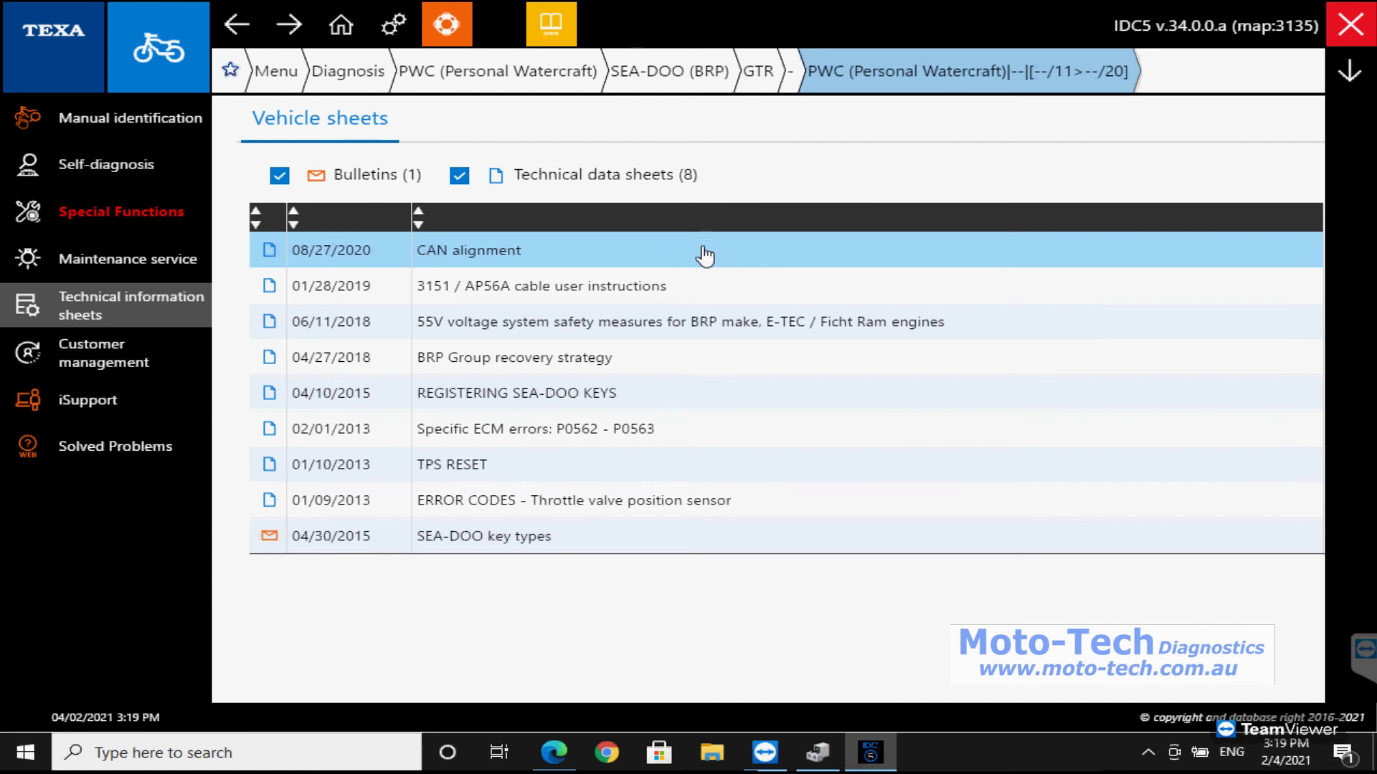
Step: Read through the CAN alignment technical information sheet
left_click(704, 256)
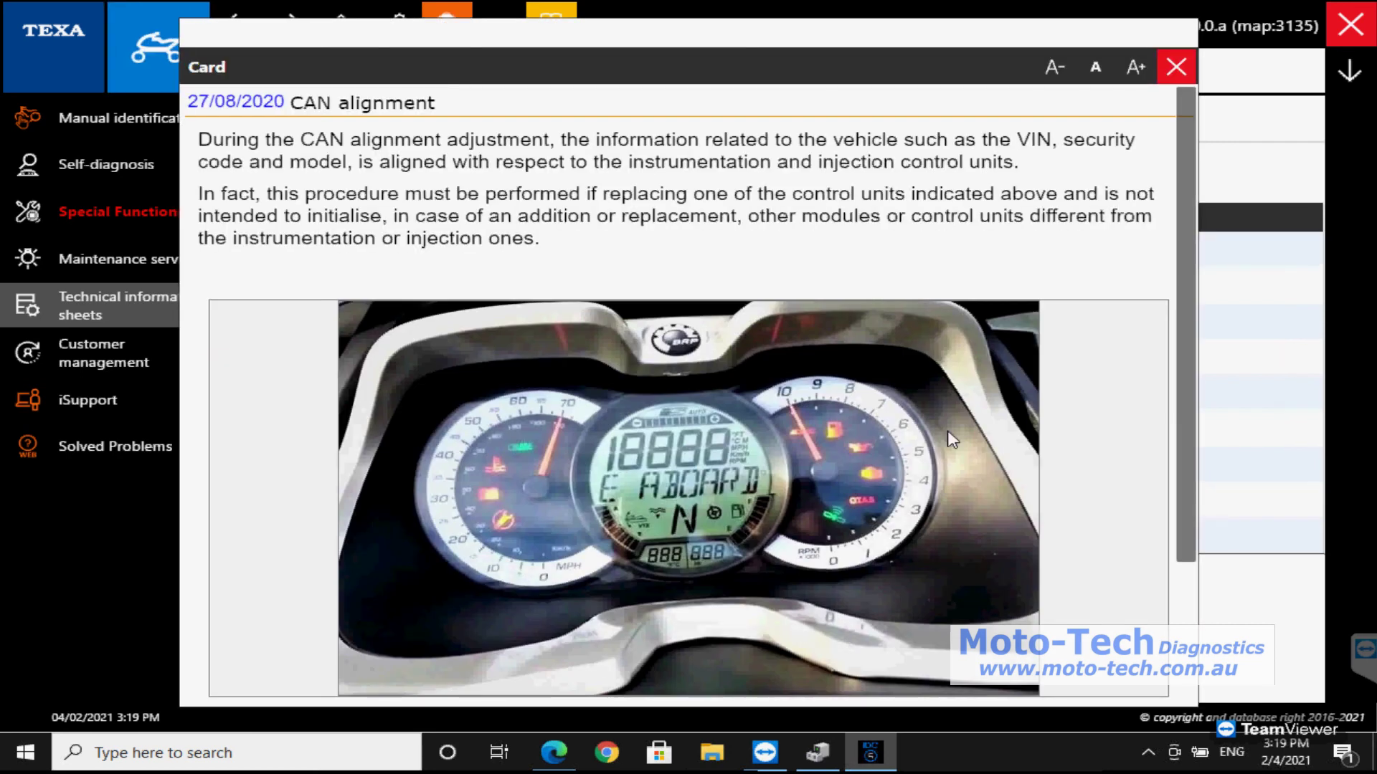
scroll(950, 436, "down", 5)
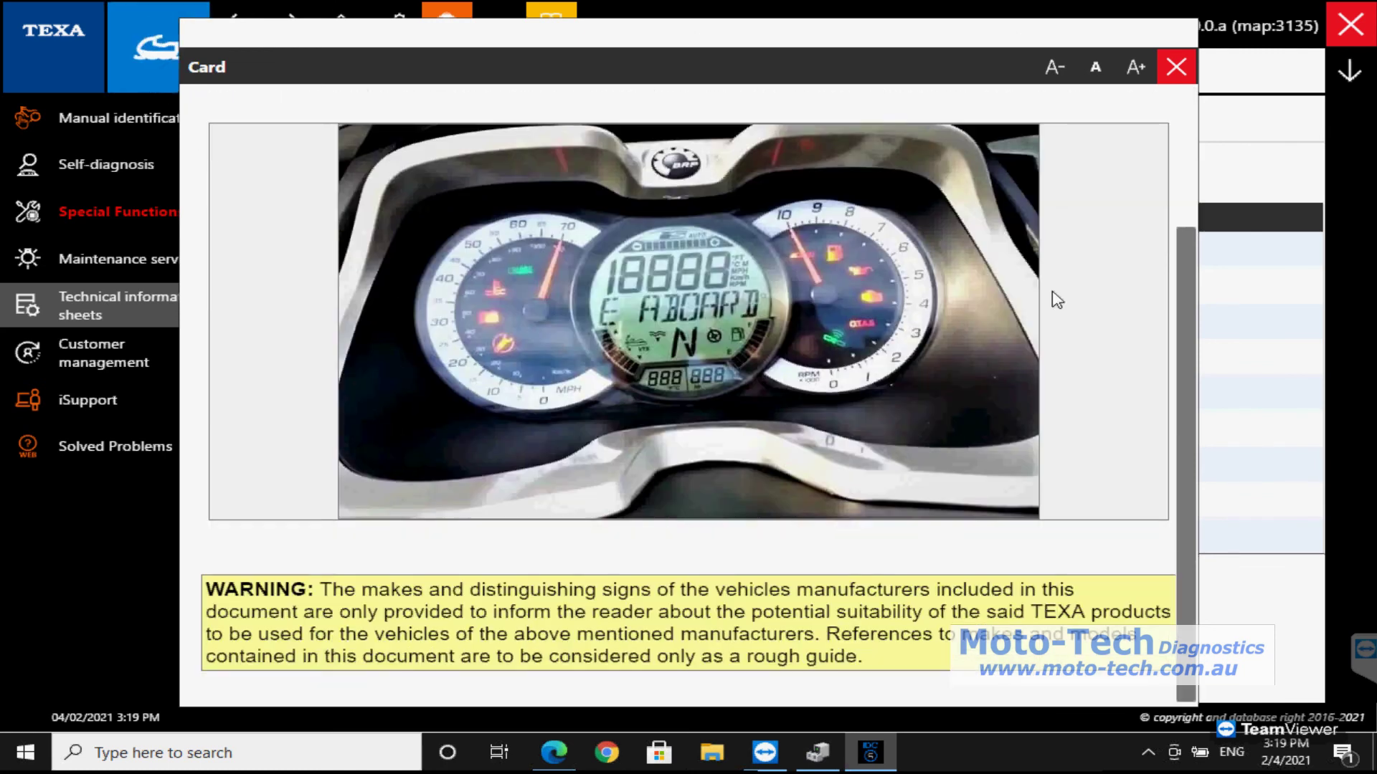
left_click(1176, 67)
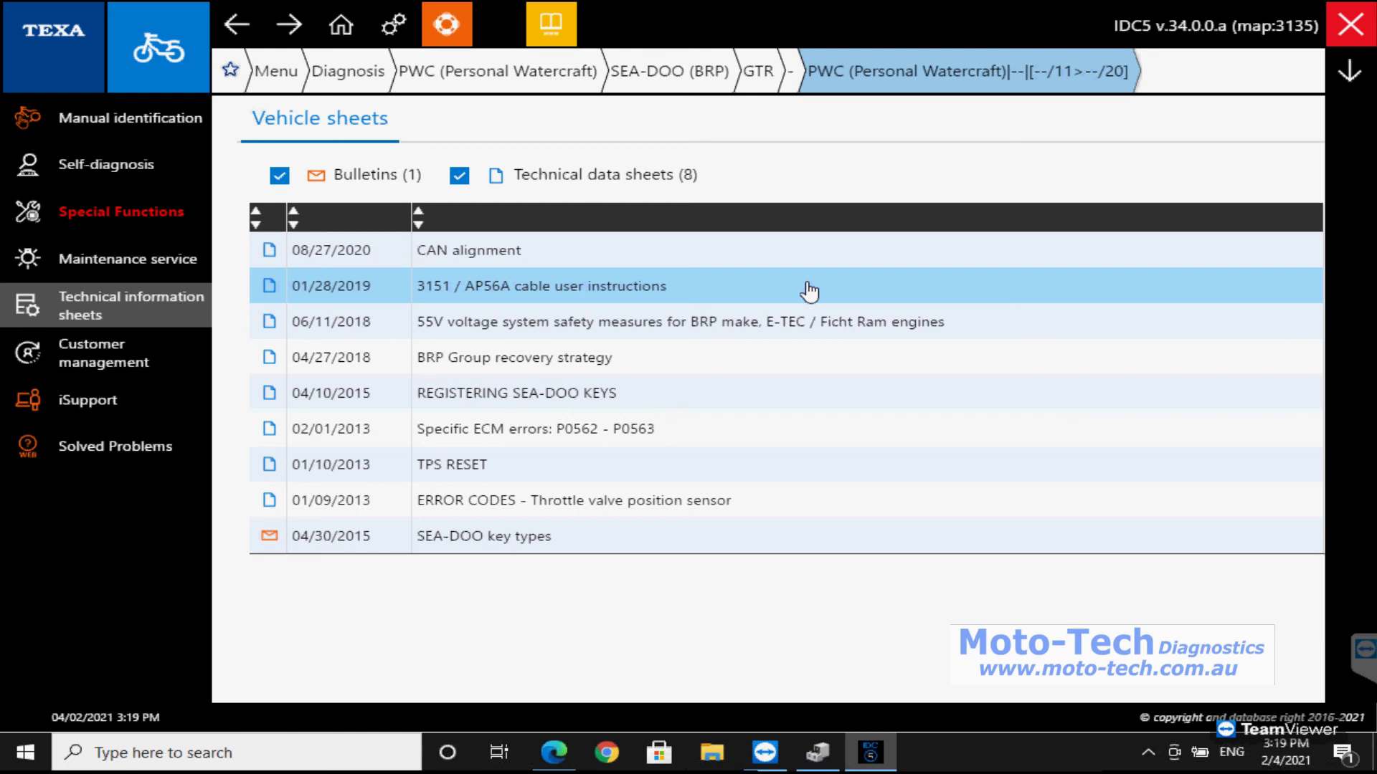
Step: Read the Specific ECM errors P0562 - P0563 and TPS RESET sheets, then return to Self-diagnosis
left_click(724, 428)
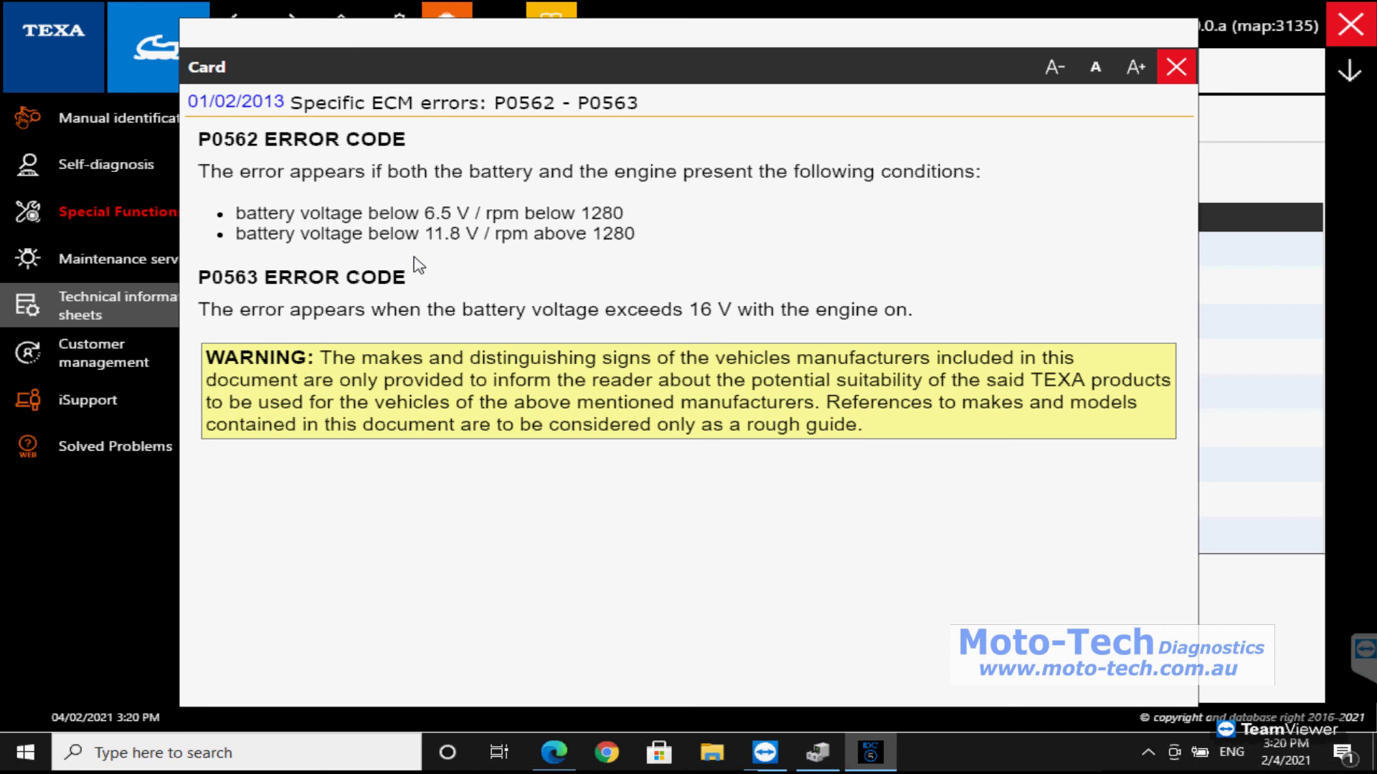
left_click(1176, 67)
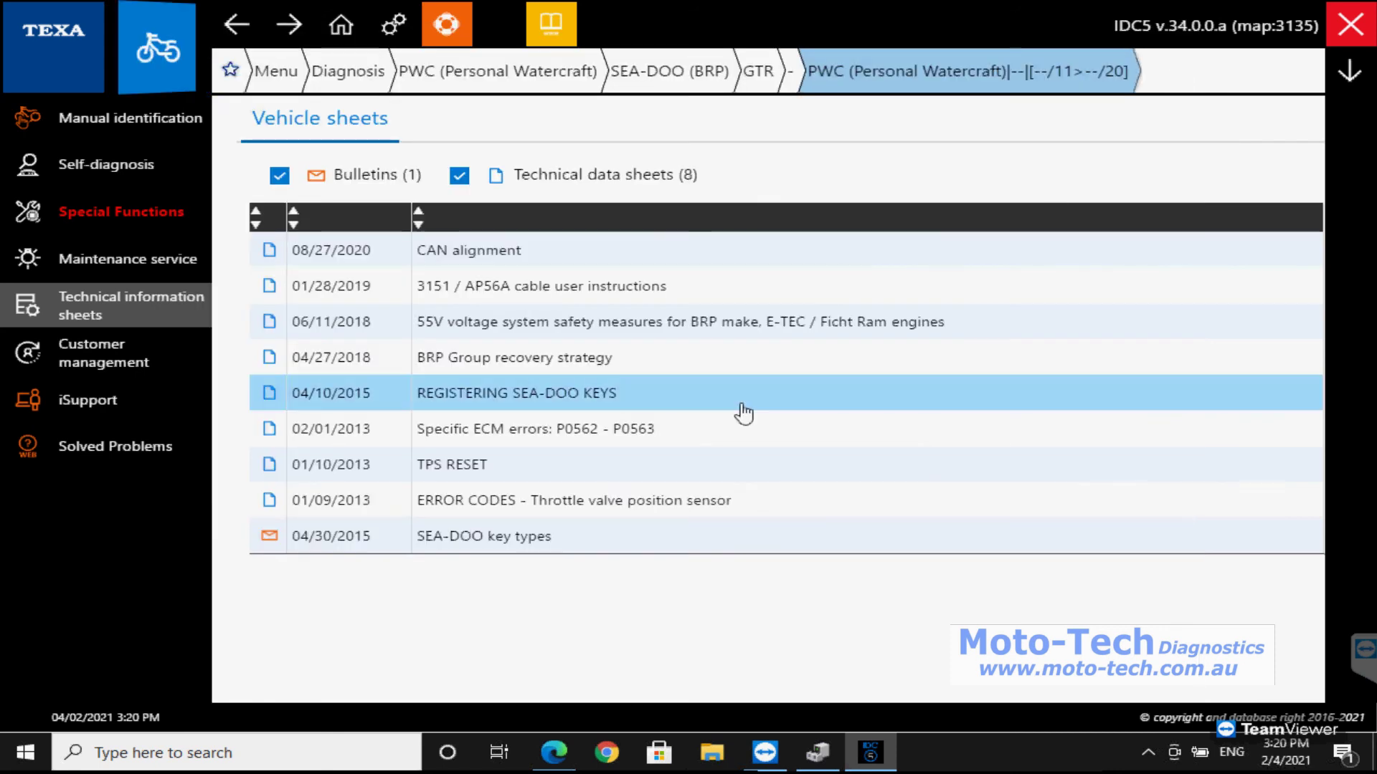
left_click(634, 471)
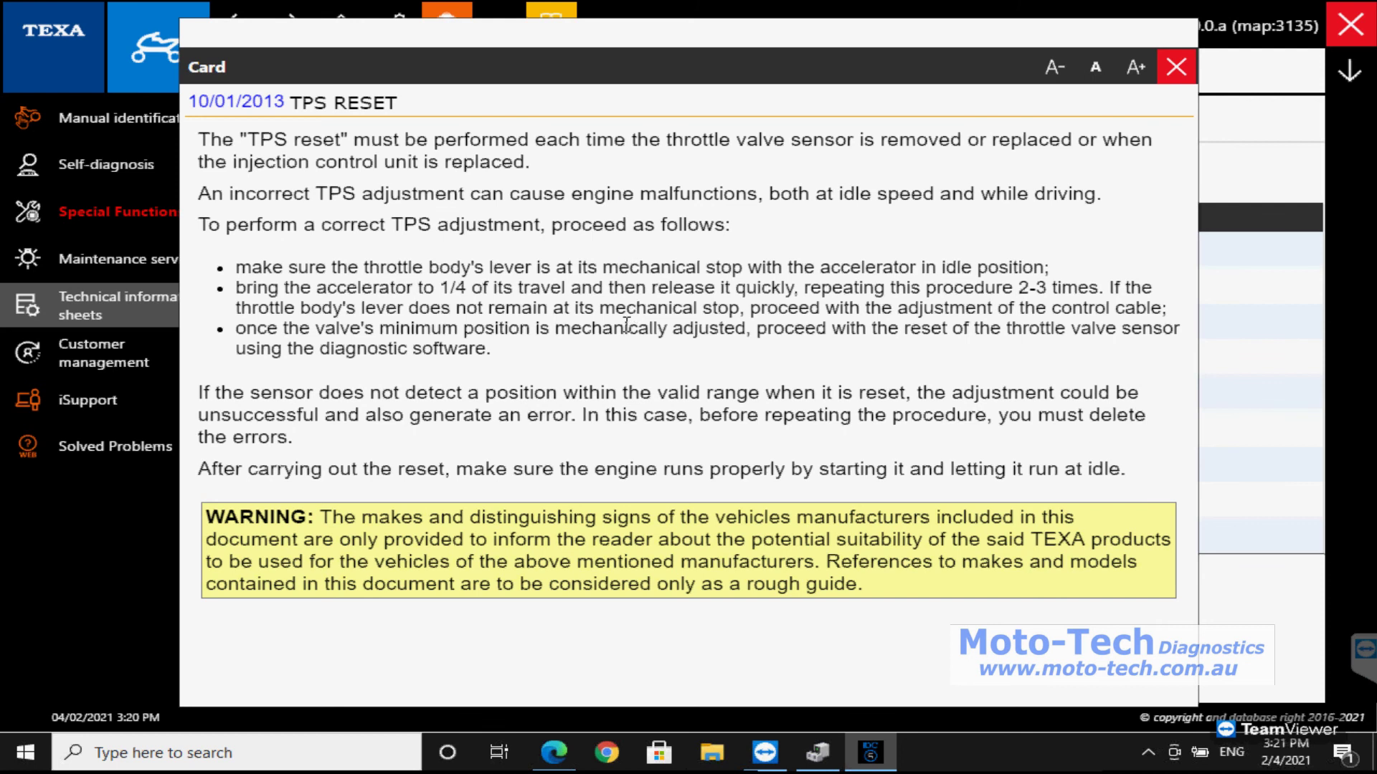
left_click(1175, 66)
left_click(154, 164)
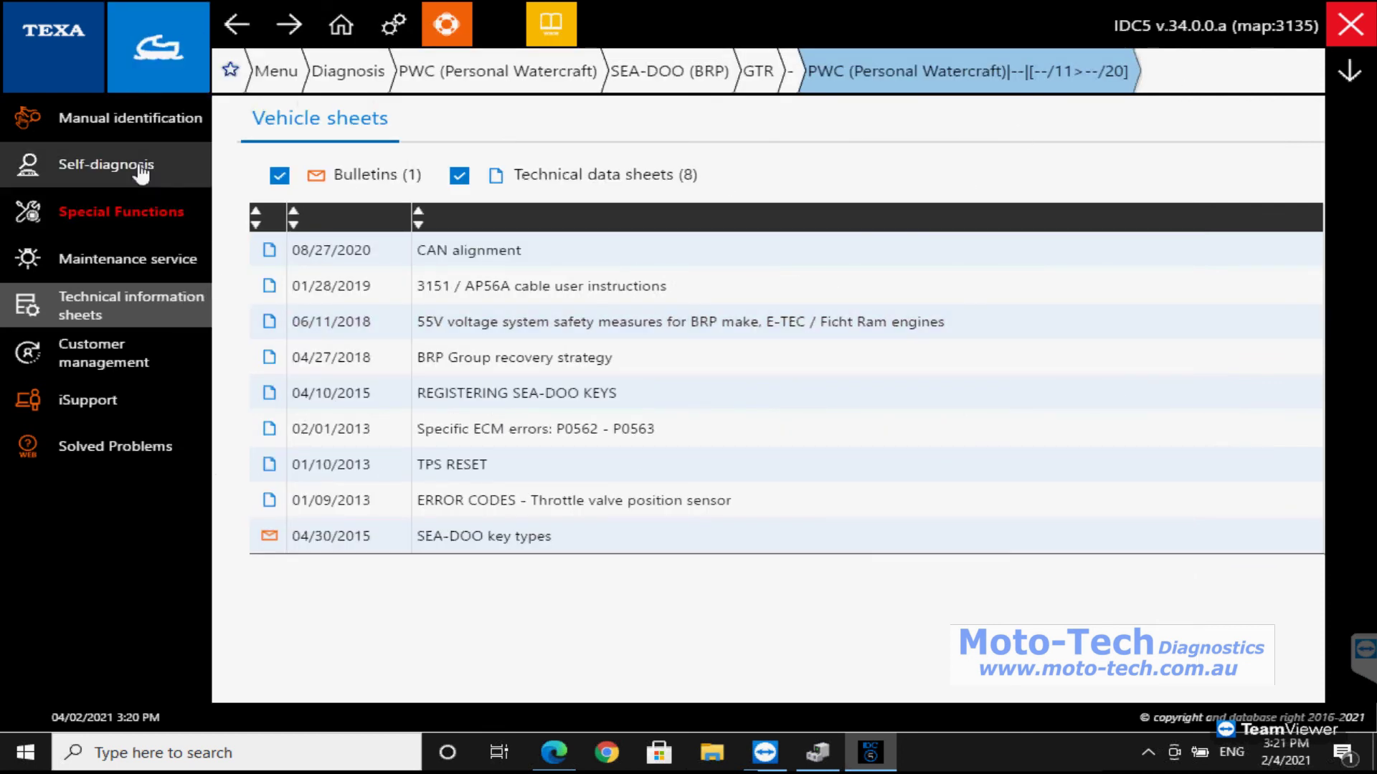